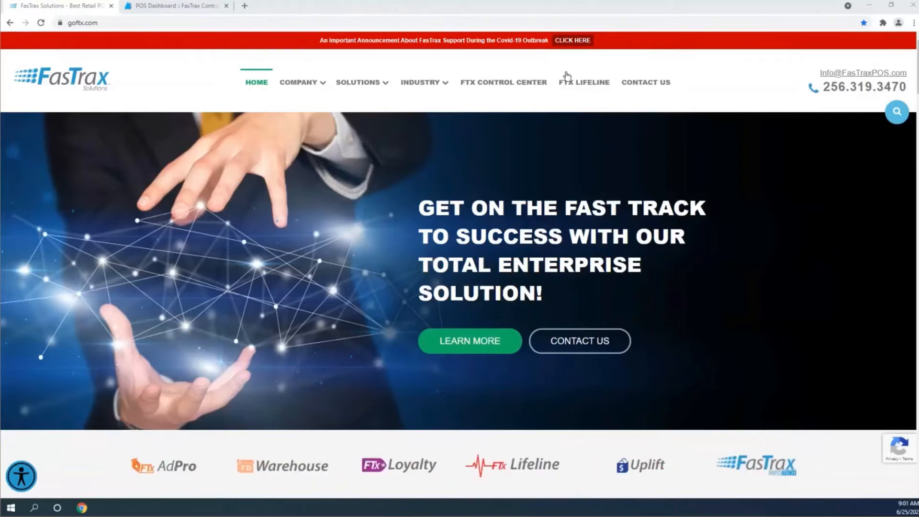
Open the FTX Lifeline support options and look over the Weekly Training Webinars page.
{"action": "left_click", "coordinate": [598, 89]}
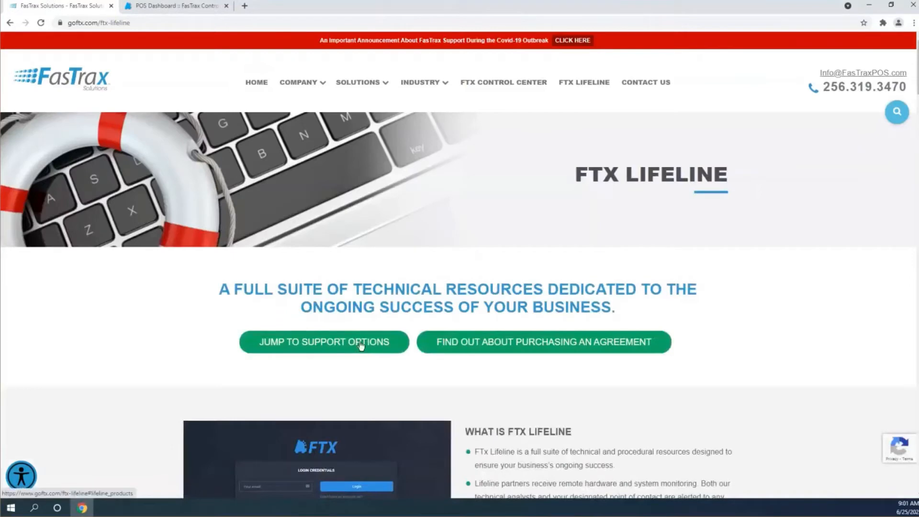
{"action": "left_click", "coordinate": [360, 344]}
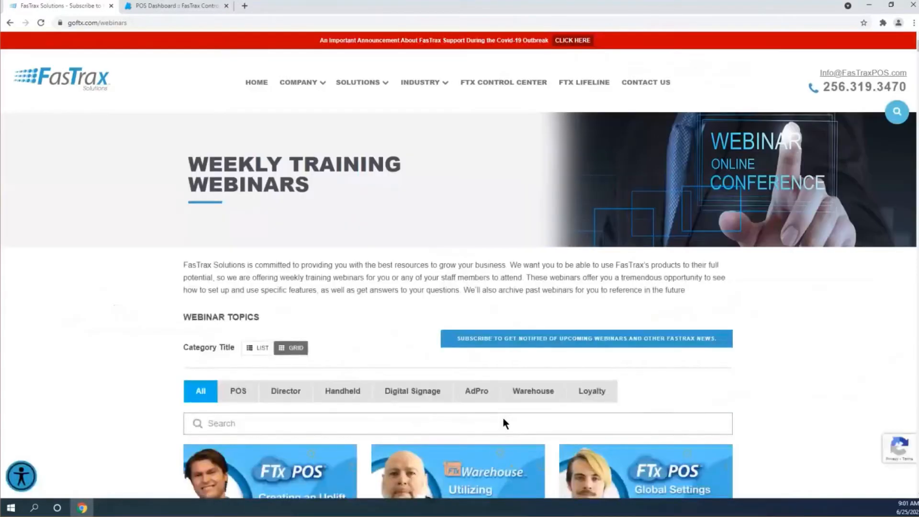
{"action": "left_click", "coordinate": [594, 345]}
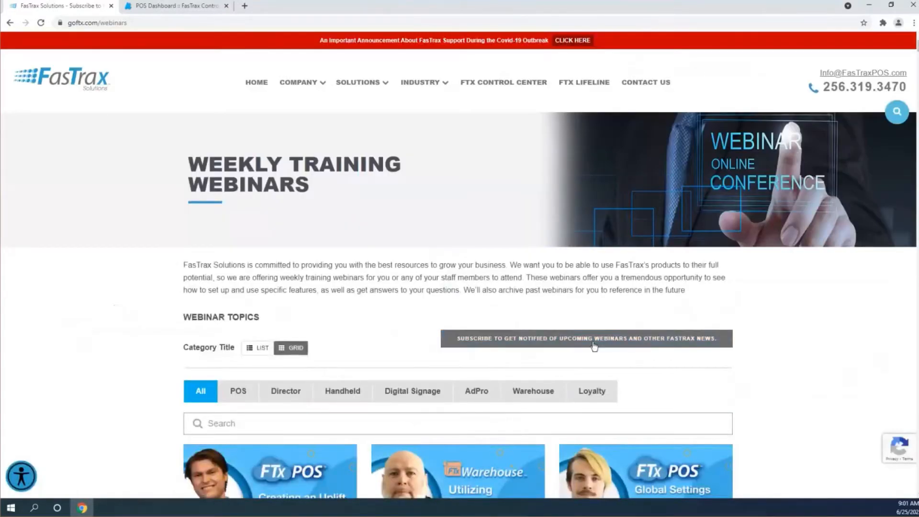
{"action": "scroll", "coordinate": [793, 397], "scroll_direction": "down", "scroll_amount": 5}
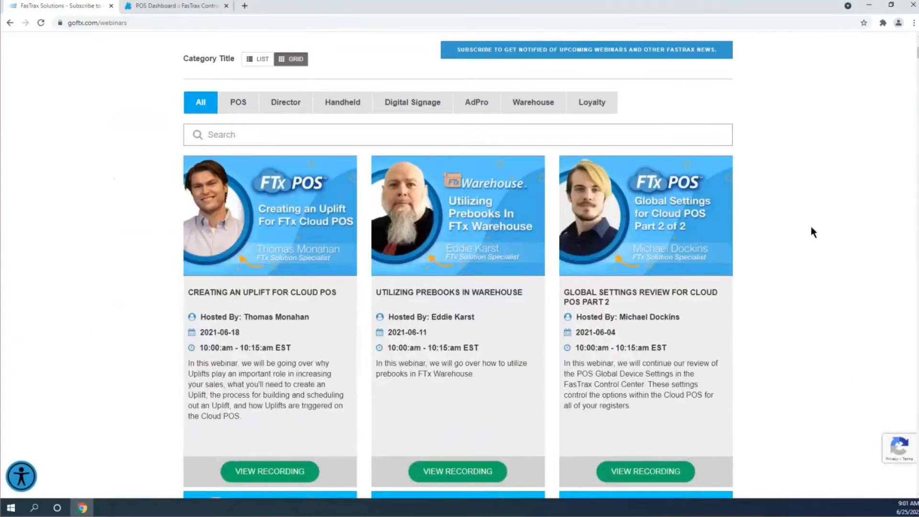
{"action": "scroll", "coordinate": [814, 241], "scroll_direction": "up", "scroll_amount": 5}
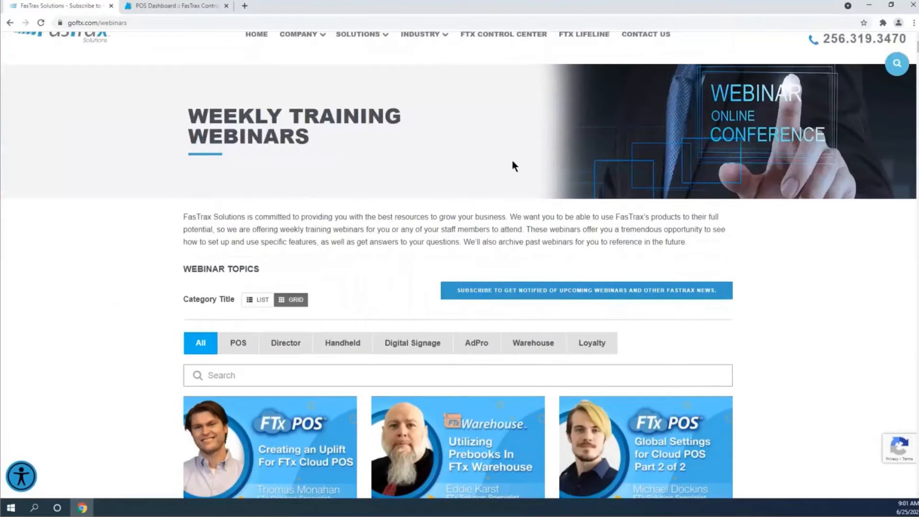
Switch to the FasTrax Control Center and open the point-of-sale Import Utility.
{"action": "left_click", "coordinate": [185, 7]}
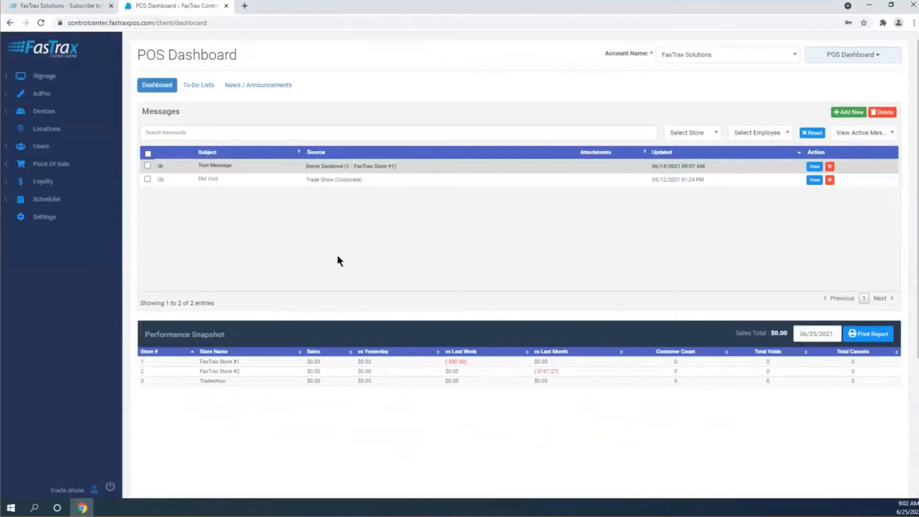
{"action": "left_click", "coordinate": [61, 165]}
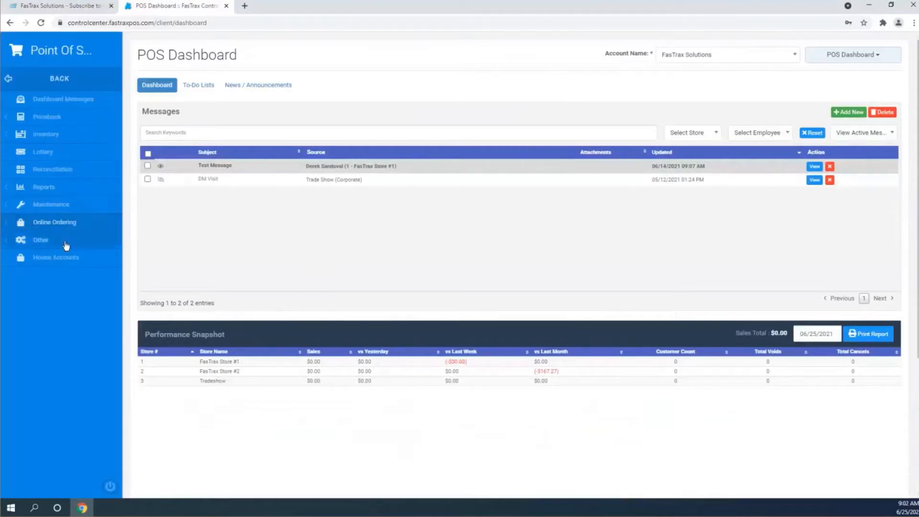
{"action": "left_click", "coordinate": [66, 245]}
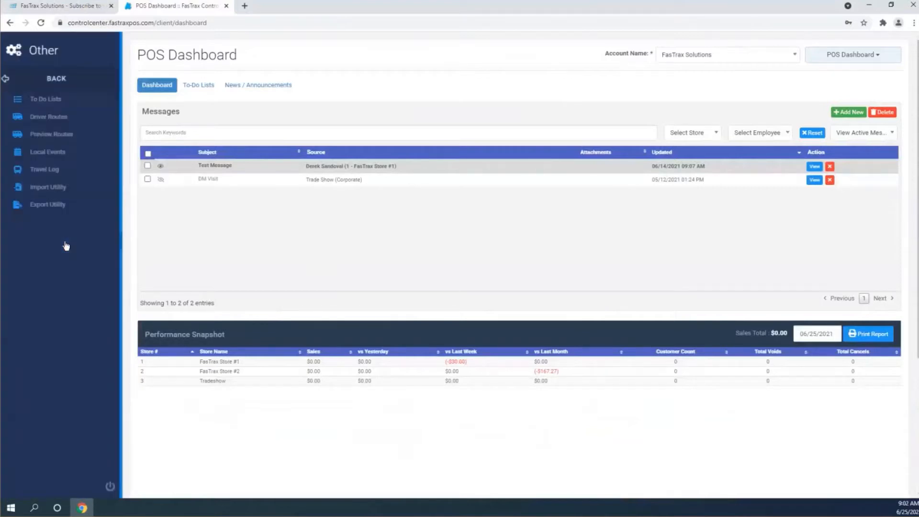
{"action": "left_click", "coordinate": [66, 190]}
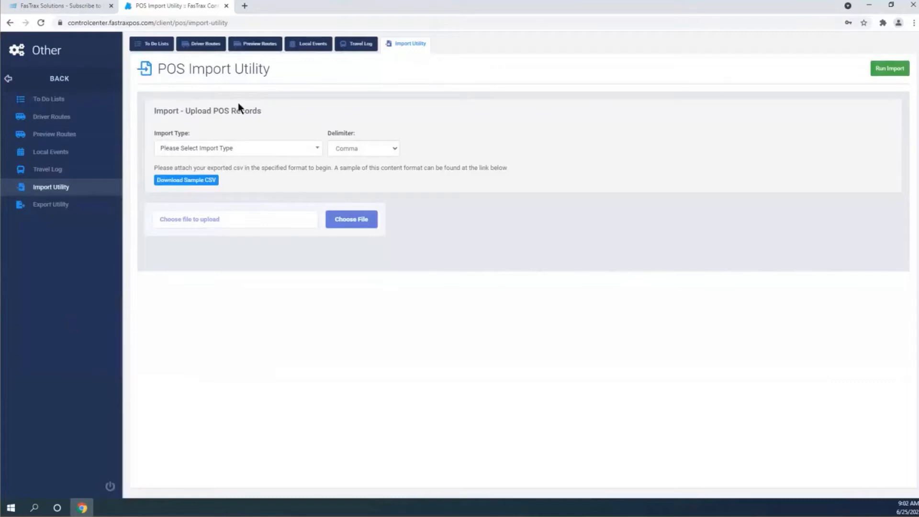
Review the available import types and delimiter options without changing either selection.
{"action": "left_click", "coordinate": [246, 149]}
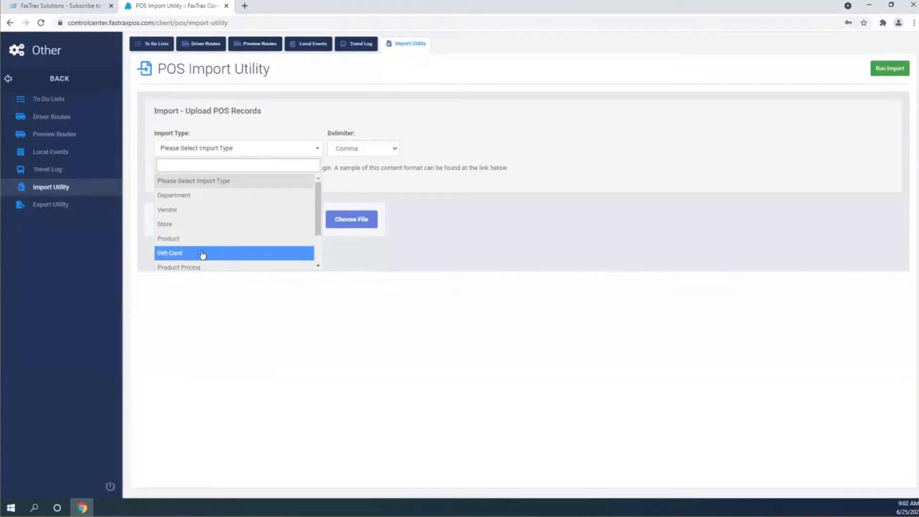
{"action": "scroll", "coordinate": [210, 248], "scroll_direction": "down", "scroll_amount": 1}
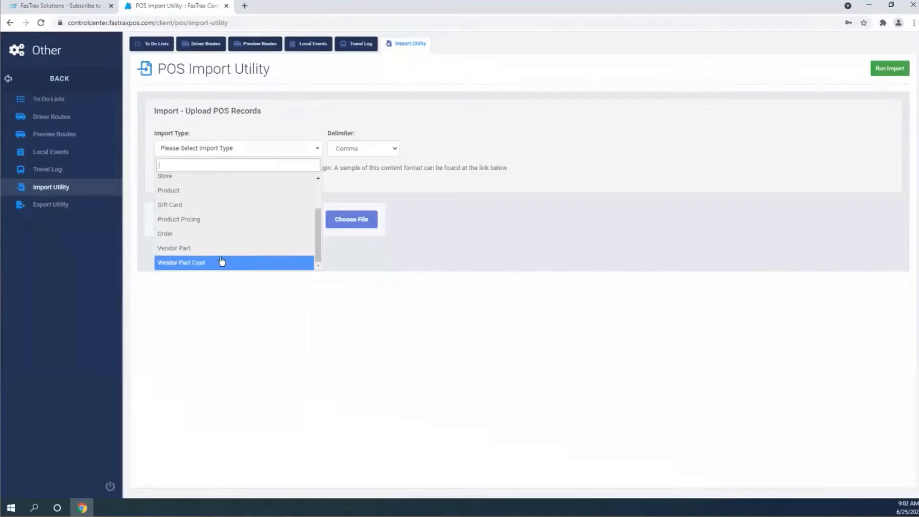
{"action": "left_click", "coordinate": [388, 300]}
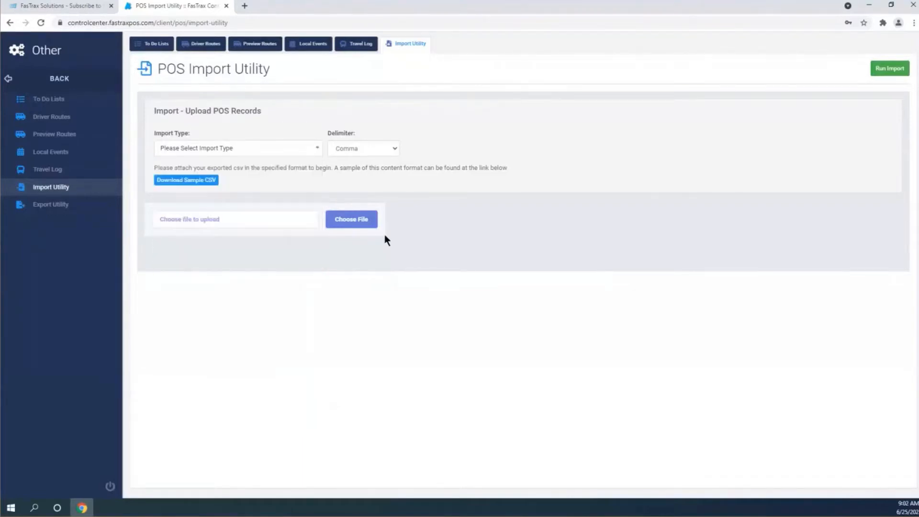
{"action": "left_click", "coordinate": [344, 149]}
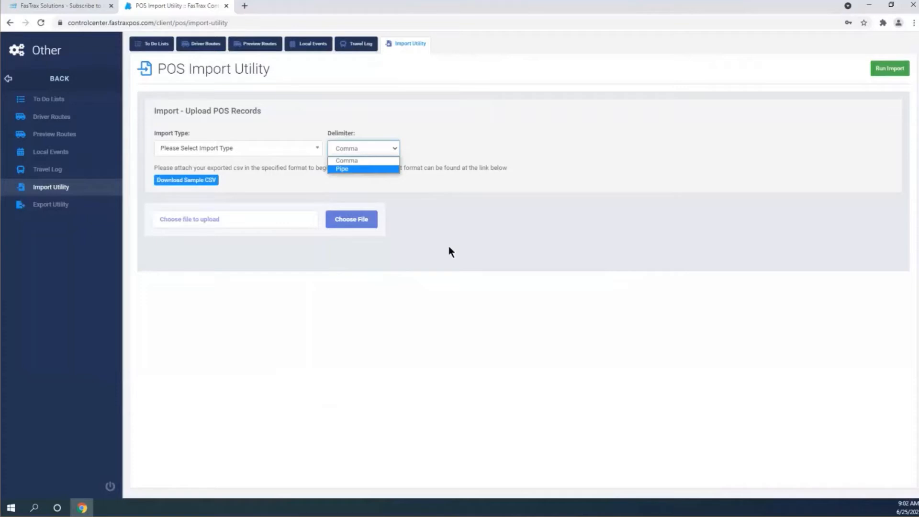
{"action": "left_click", "coordinate": [257, 306]}
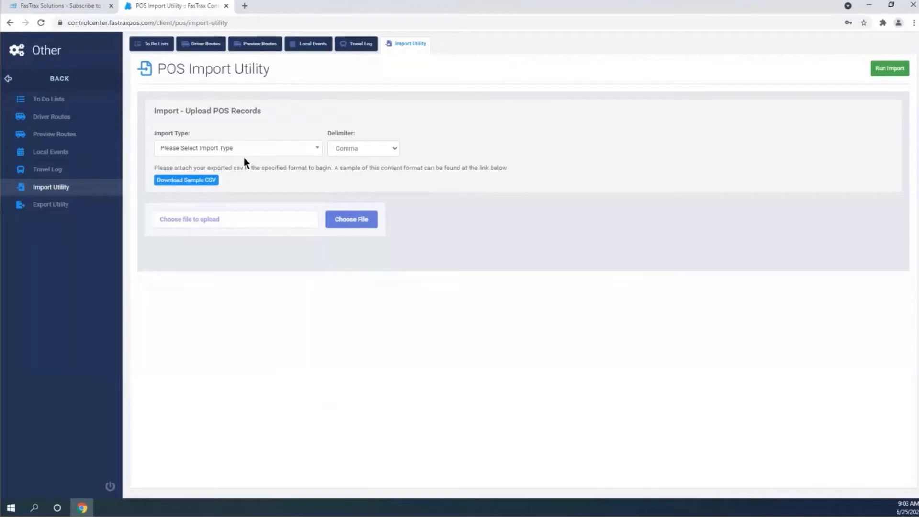
Set the import type to Product and download its sample CSV.
{"action": "left_click", "coordinate": [200, 149]}
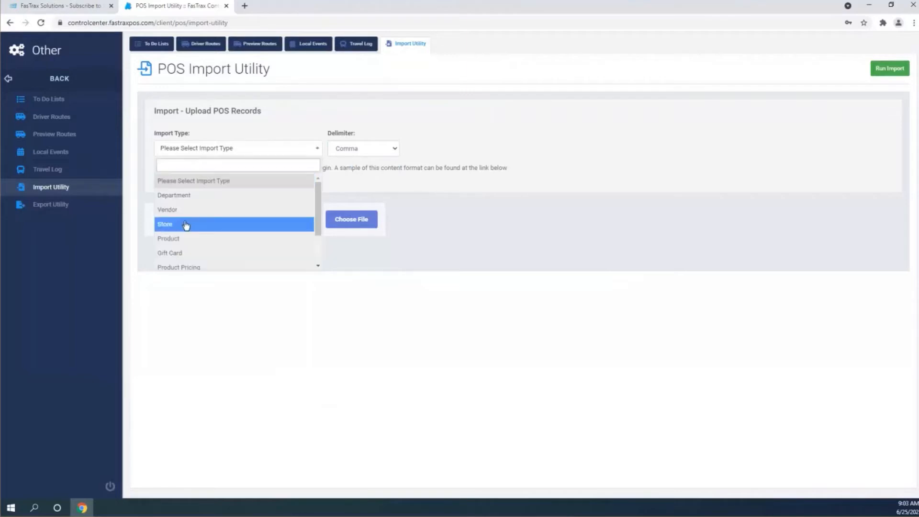
{"action": "left_click", "coordinate": [180, 239]}
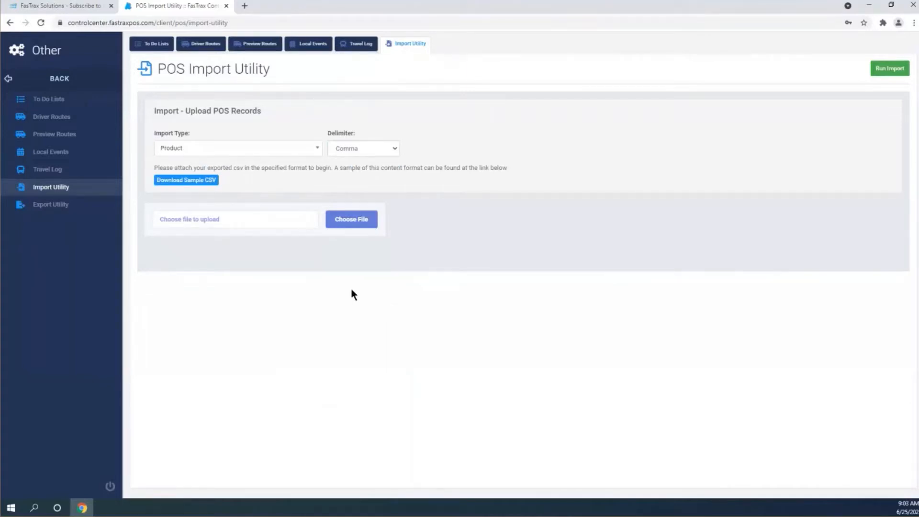
{"action": "left_click", "coordinate": [172, 185]}
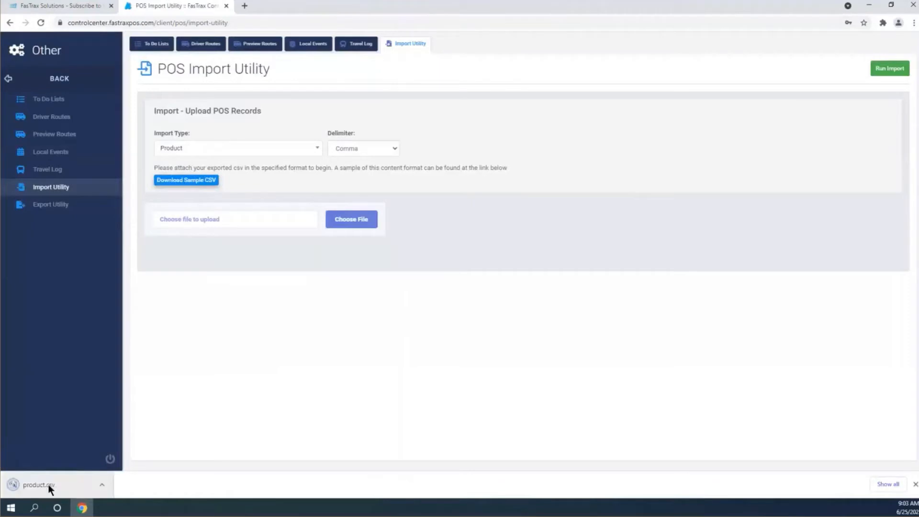
Open the downloaded product.csv in Excel and autofit all column widths to their contents.
{"action": "left_click", "coordinate": [49, 485]}
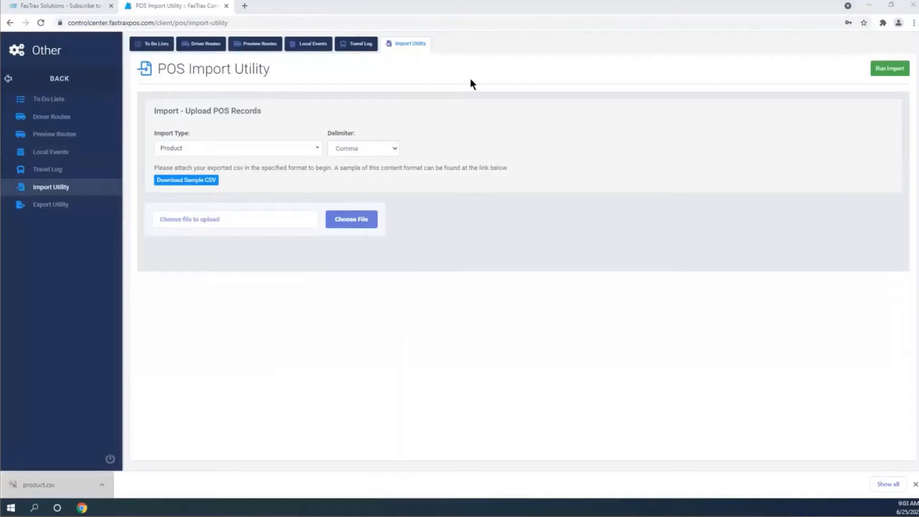
{"action": "left_click", "coordinate": [669, 84]}
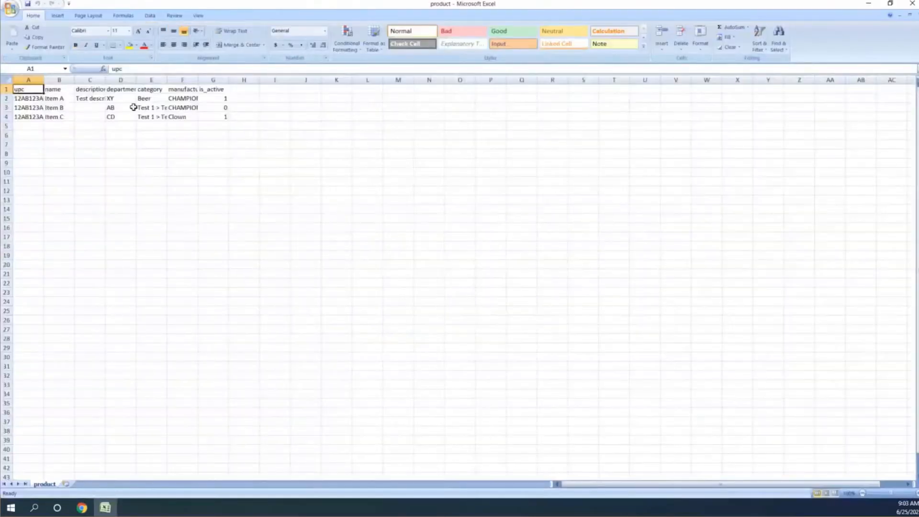
{"action": "left_click", "coordinate": [7, 80]}
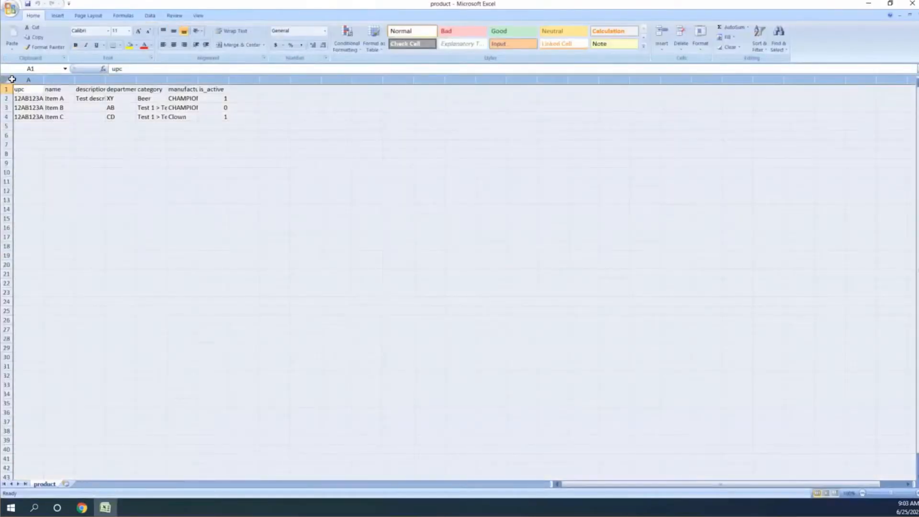
{"action": "double_click", "coordinate": [42, 80]}
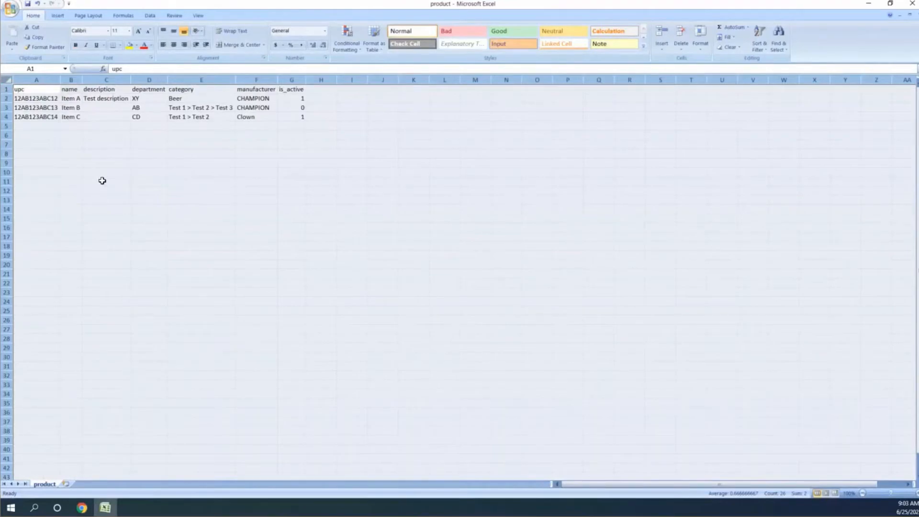
{"action": "left_click", "coordinate": [47, 128]}
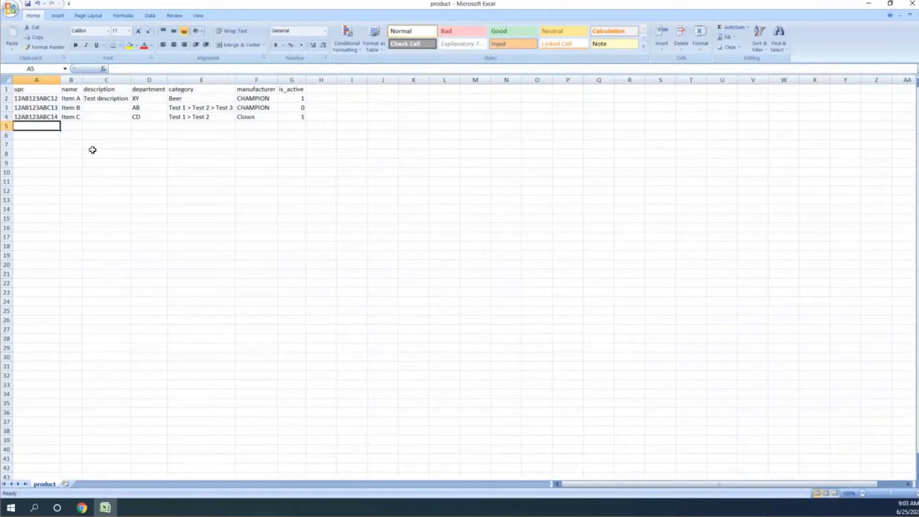
{"action": "type", "text": "000000000012"}
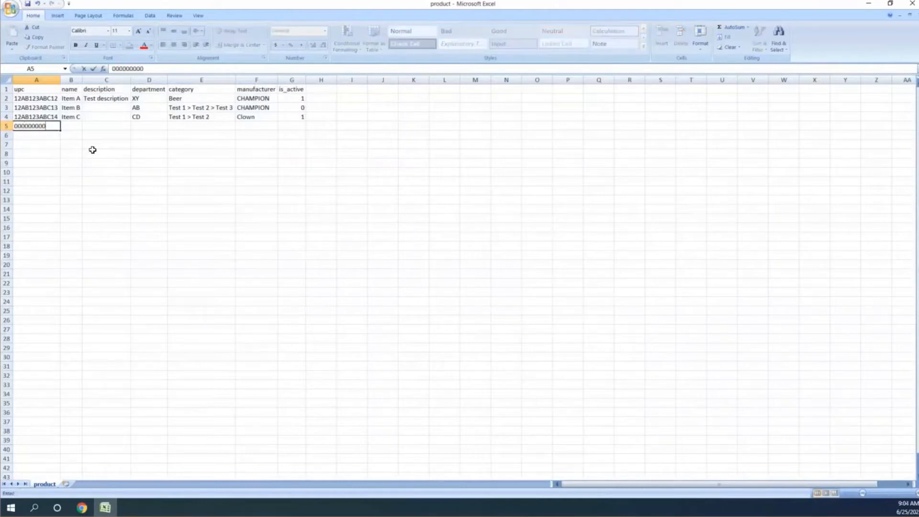
{"action": "left_click", "coordinate": [76, 128]}
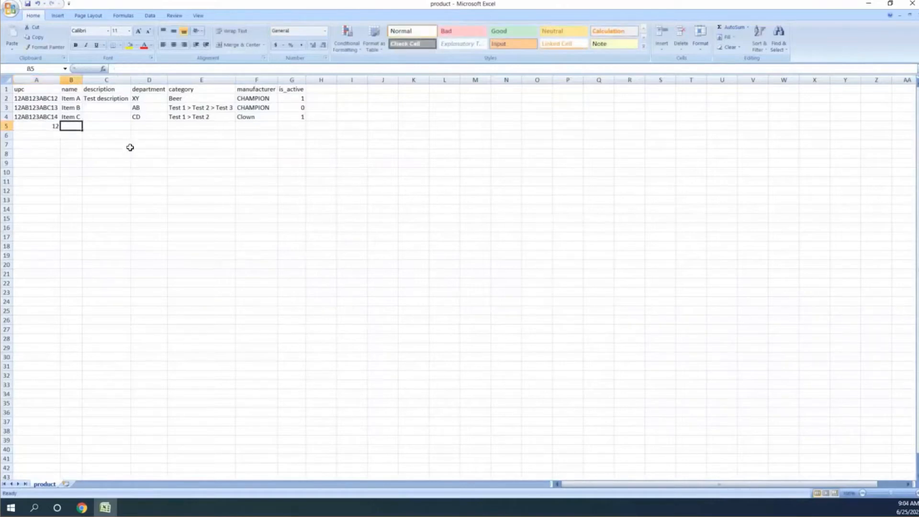
{"action": "type", "text": "Bri"}
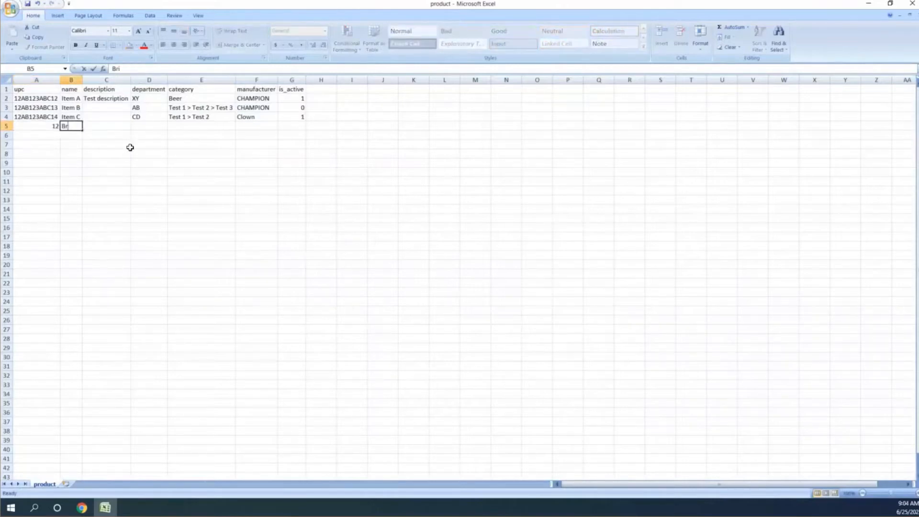
{"action": "type", "text": "ana's test item"}
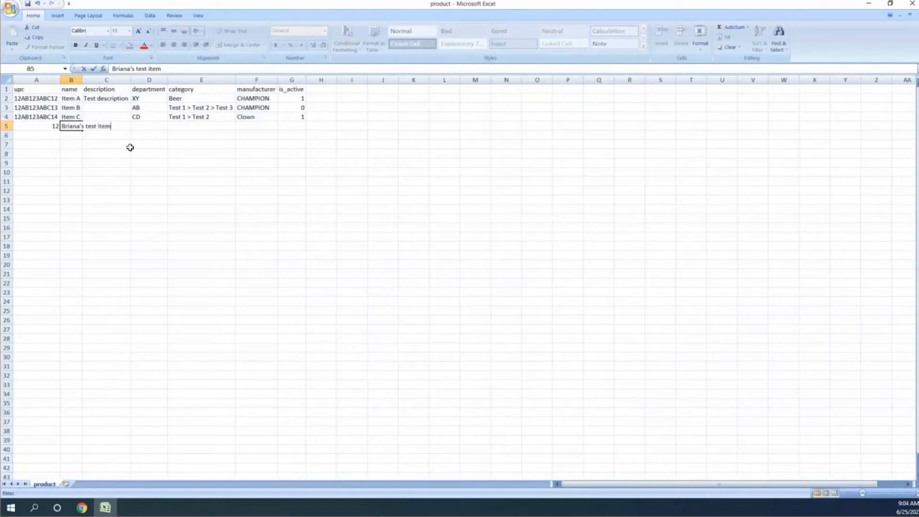
{"action": "key", "text": "Tab"}
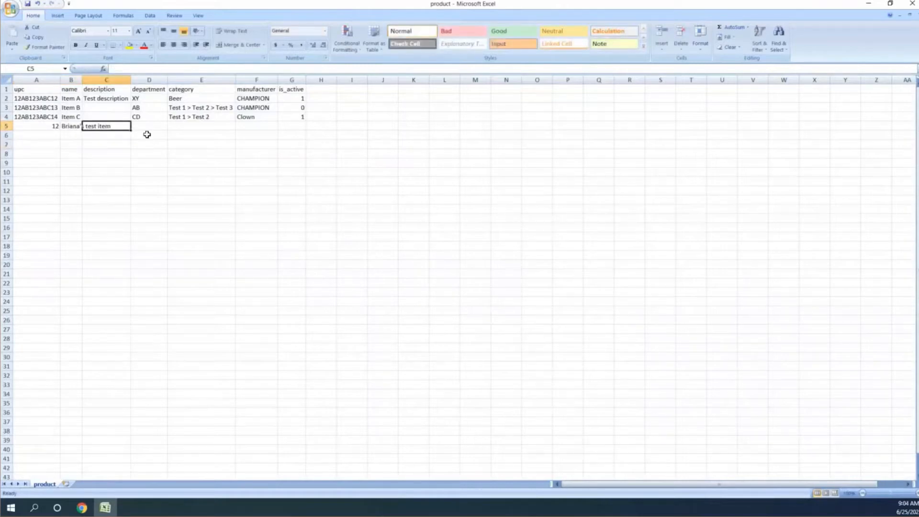
{"action": "type", "text": "Bri"}
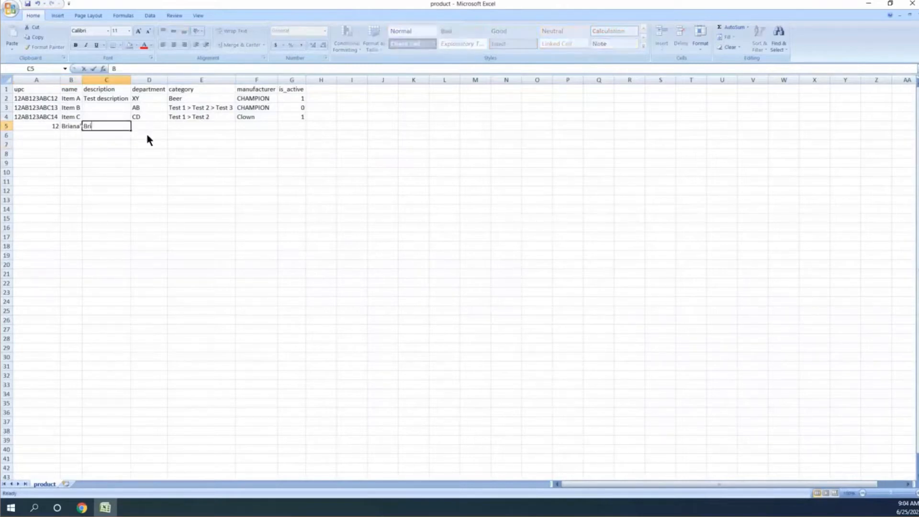
{"action": "type", "text": "ana's candy bar"}
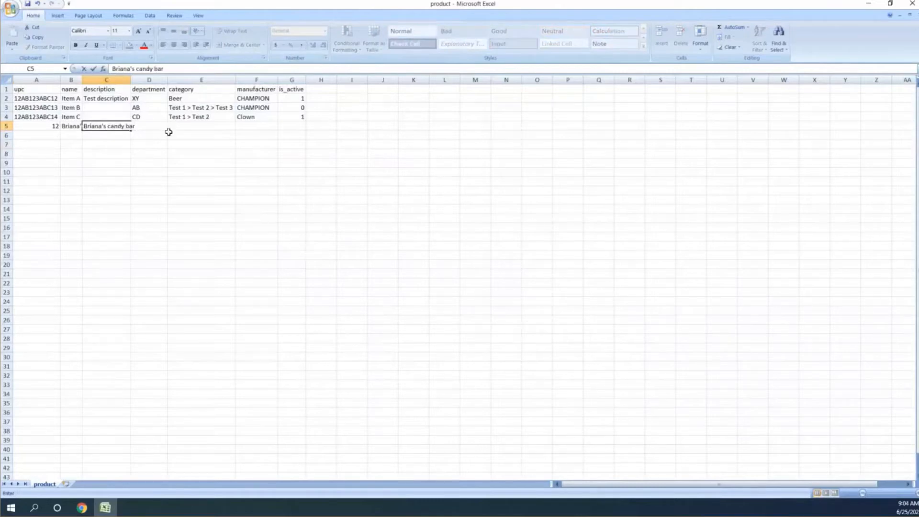
Enter GM as the department for the new product in row 5.
{"action": "left_click", "coordinate": [154, 128]}
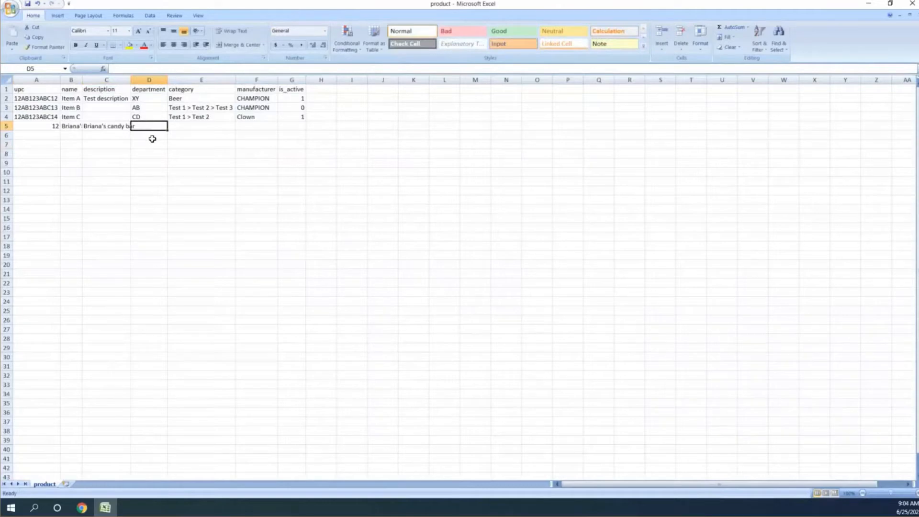
{"action": "type", "text": "GM"}
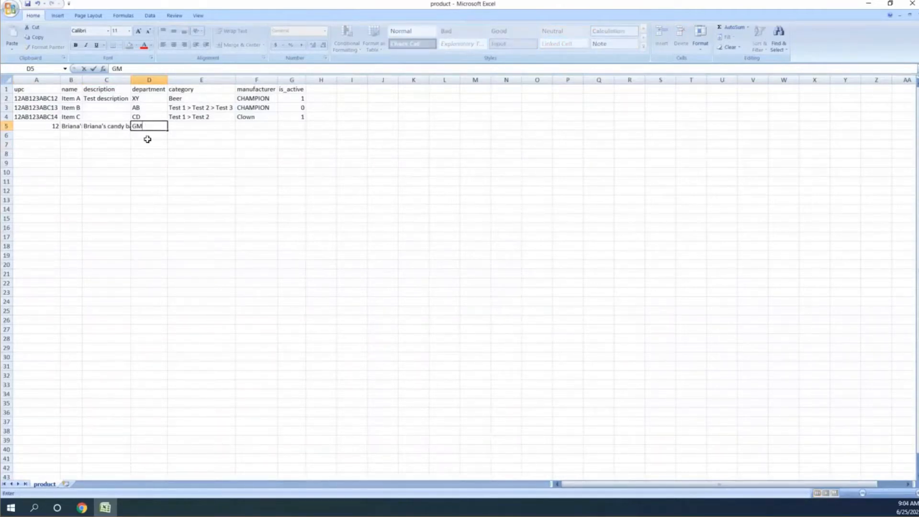
{"action": "left_click", "coordinate": [148, 139]}
{"action": "left_click", "coordinate": [151, 127]}
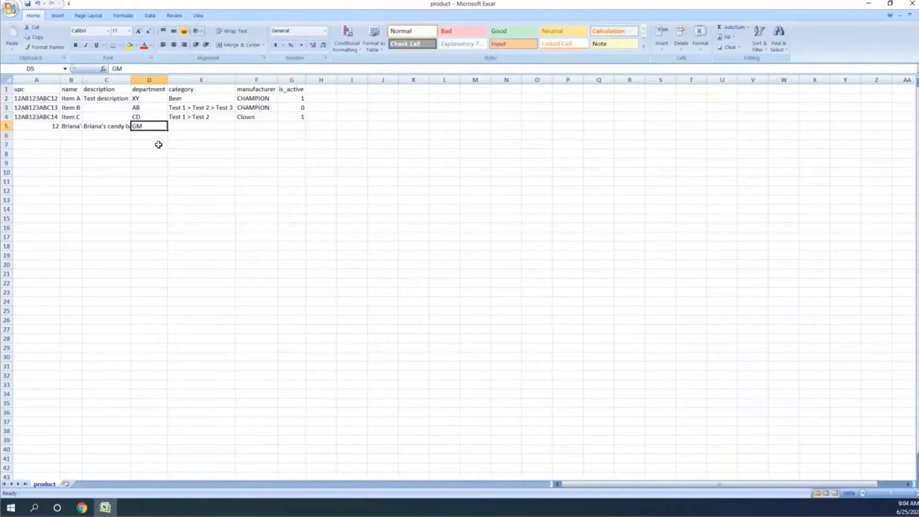
Open the Point of Sale maintenance Departments page in a new browser tab and review the available department names.
{"action": "left_click", "coordinate": [868, 5]}
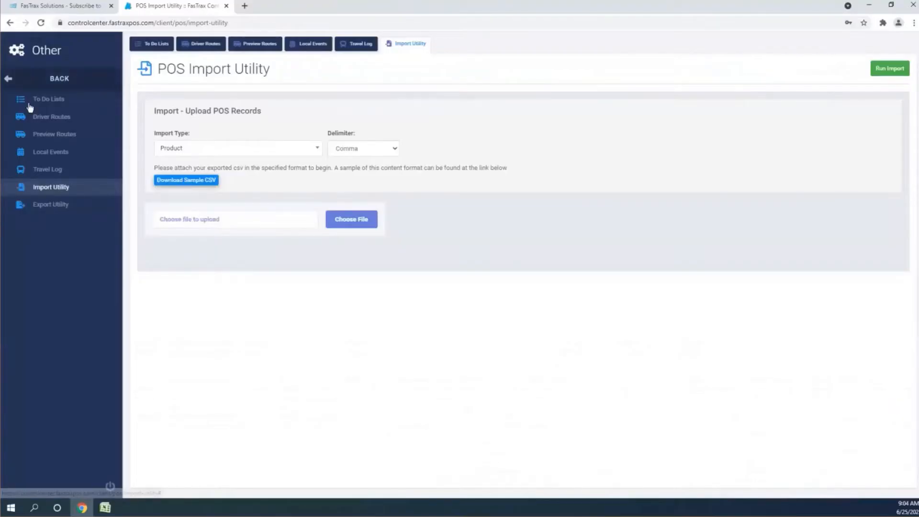
{"action": "left_click", "coordinate": [27, 80]}
{"action": "right_click", "coordinate": [34, 206]}
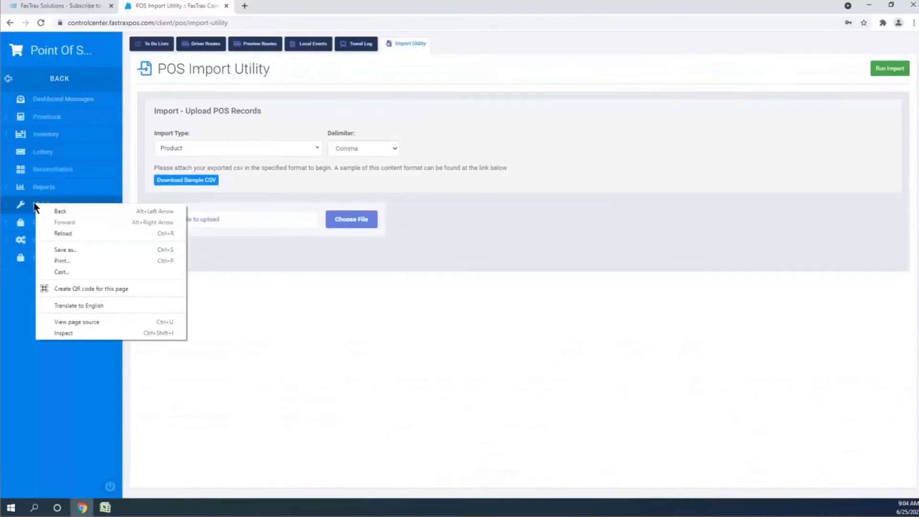
{"action": "left_click", "coordinate": [21, 204]}
{"action": "right_click", "coordinate": [45, 135]}
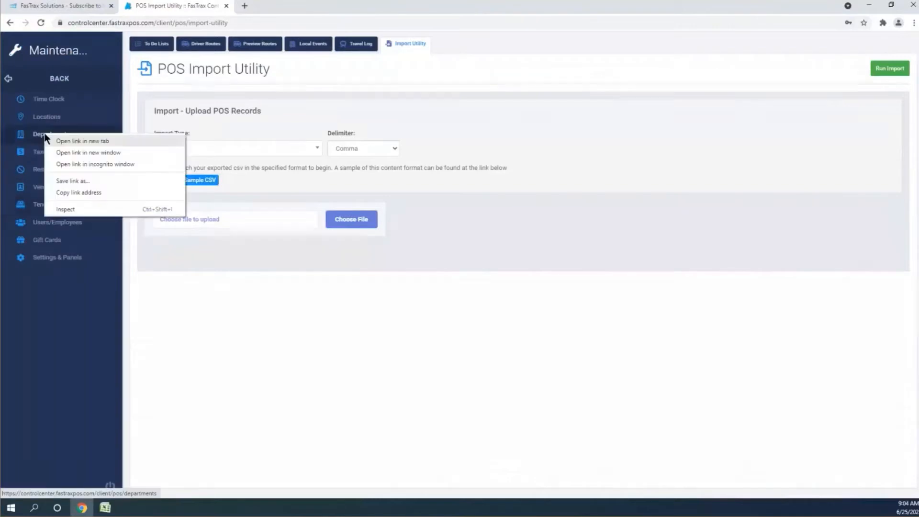
{"action": "left_click", "coordinate": [64, 141]}
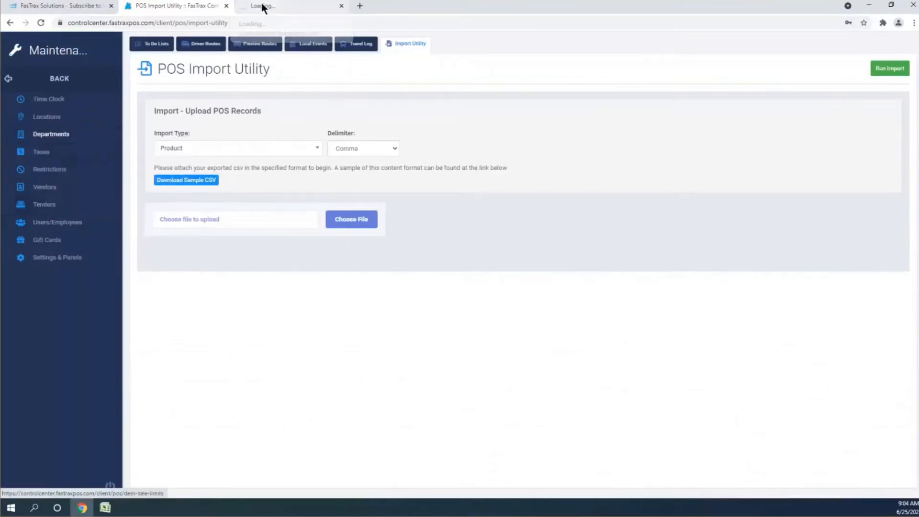
{"action": "left_click", "coordinate": [263, 5]}
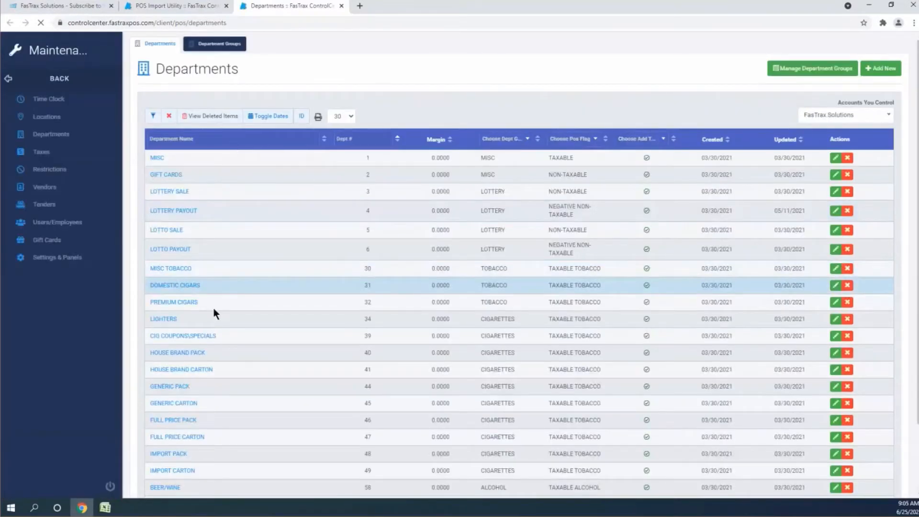
{"action": "scroll", "coordinate": [205, 324], "scroll_direction": "down", "scroll_amount": 2}
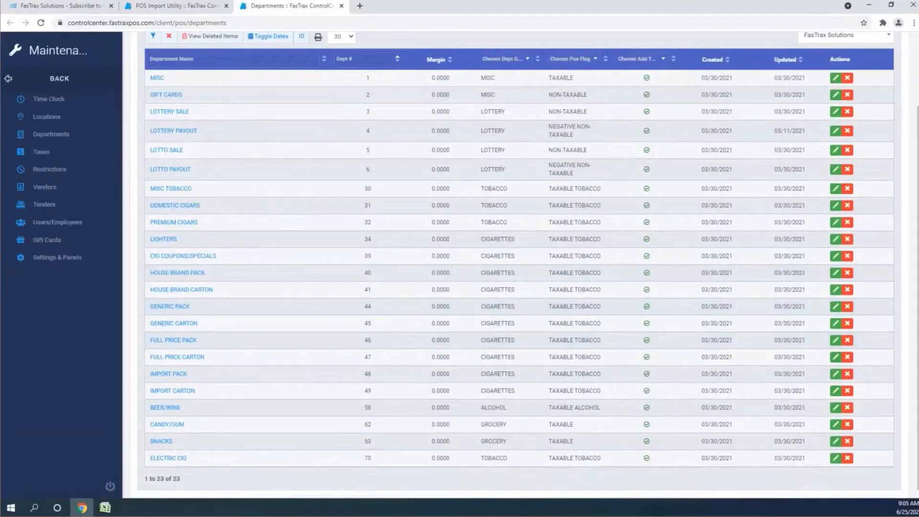
Switch back to the product.csv sheet in Excel and set the department of the new product in row 5 to SNACKS.
{"action": "left_click", "coordinate": [105, 507]}
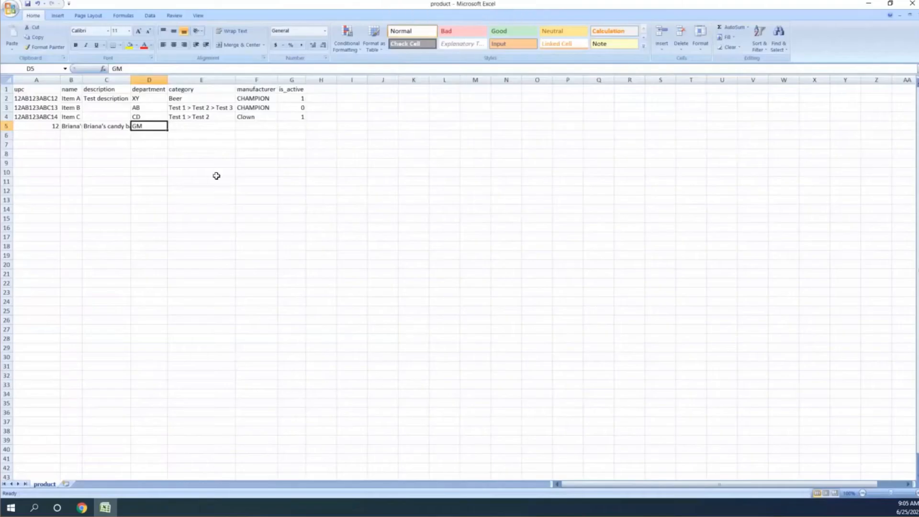
{"action": "key", "text": "Tab"}
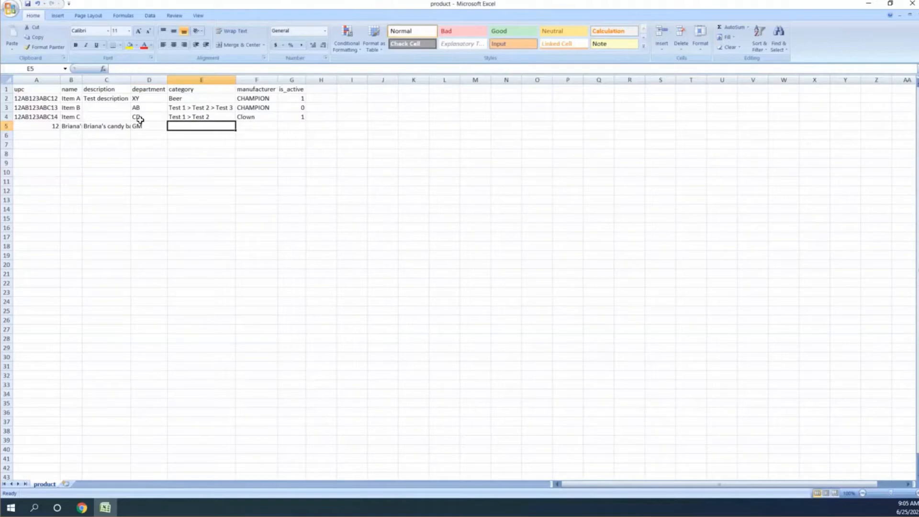
{"action": "left_click", "coordinate": [158, 126]}
{"action": "type", "text": "SNACKS"}
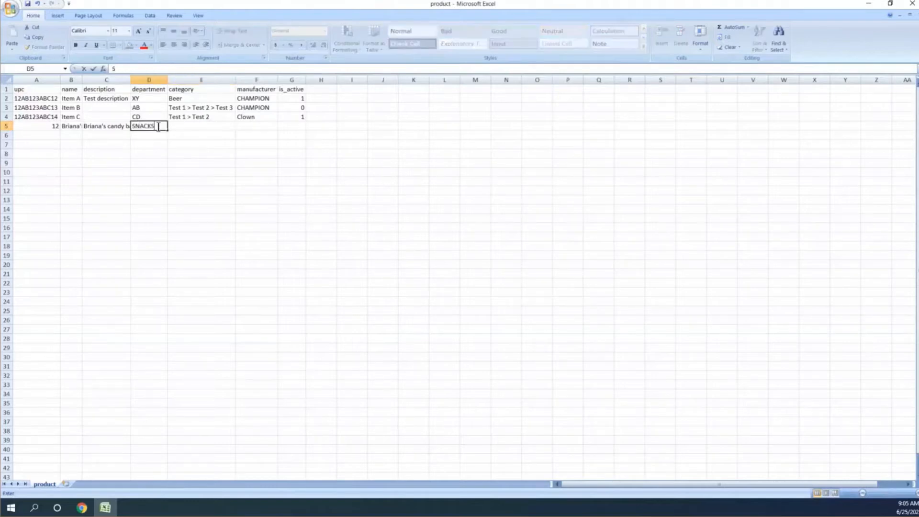
Enter the row 5 category as a three-level path, Snacks>Candy> followed by the personalized first name, without spaces.
{"action": "left_click", "coordinate": [204, 124]}
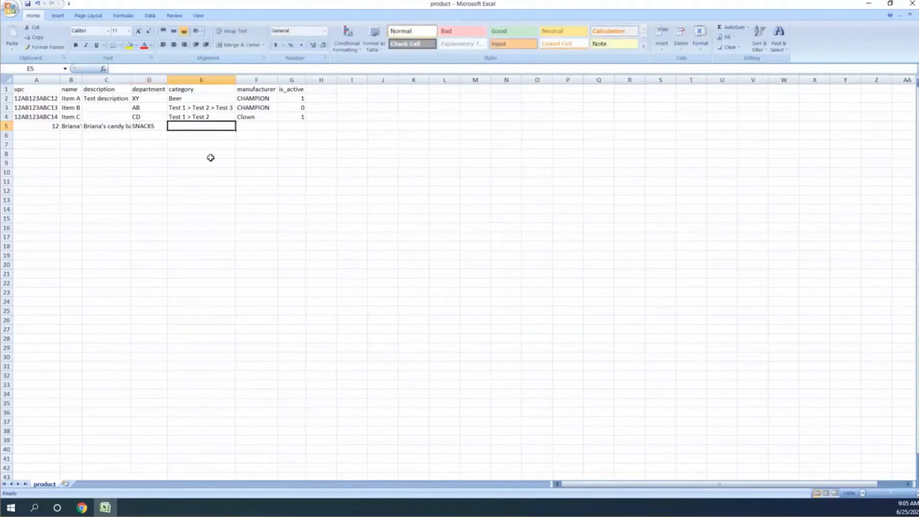
{"action": "type", "text": "S"}
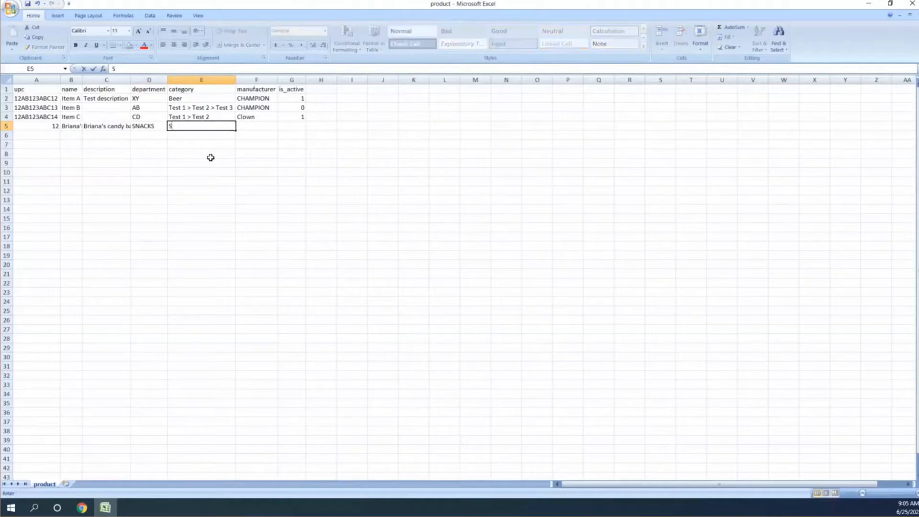
{"action": "type", "text": "nacks>Candy"}
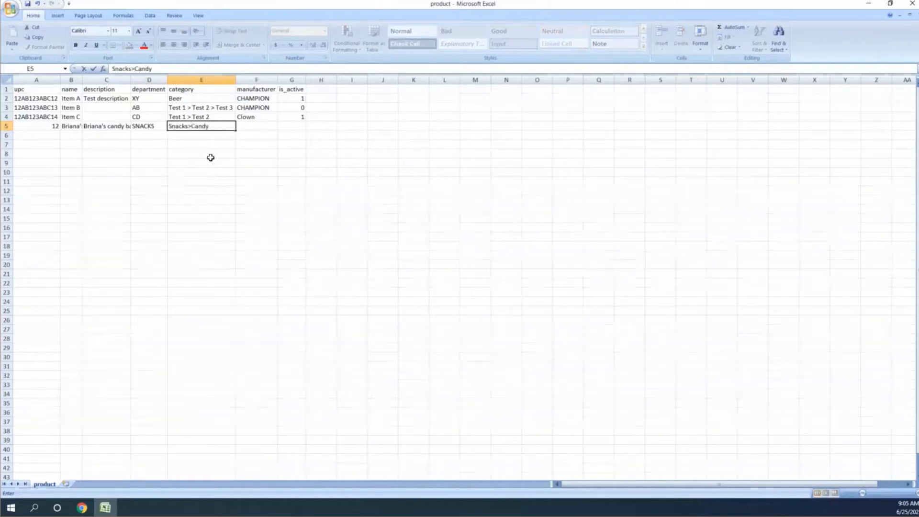
{"action": "type", "text": ">"}
{"action": "type", "text": "Briana"}
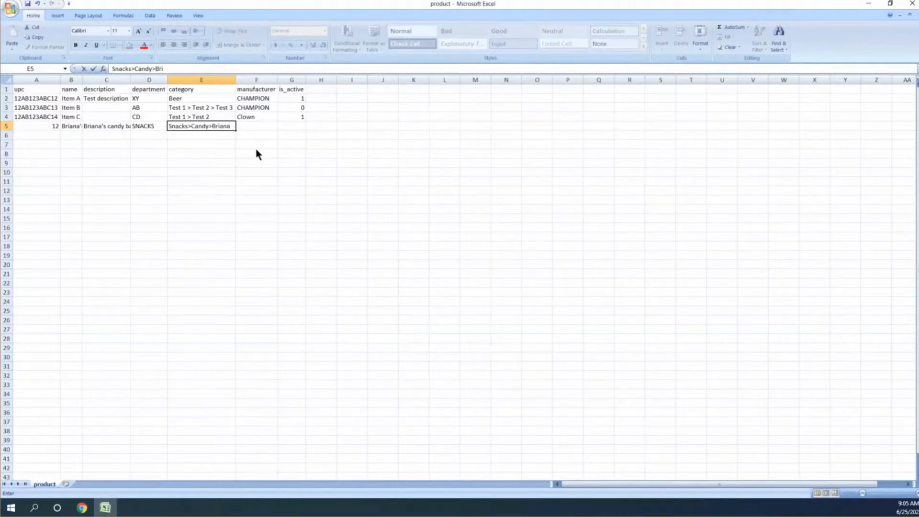
Fill in the personalized first name as the manufacturer in row 5 and set is_active to 1.
{"action": "left_click", "coordinate": [248, 126]}
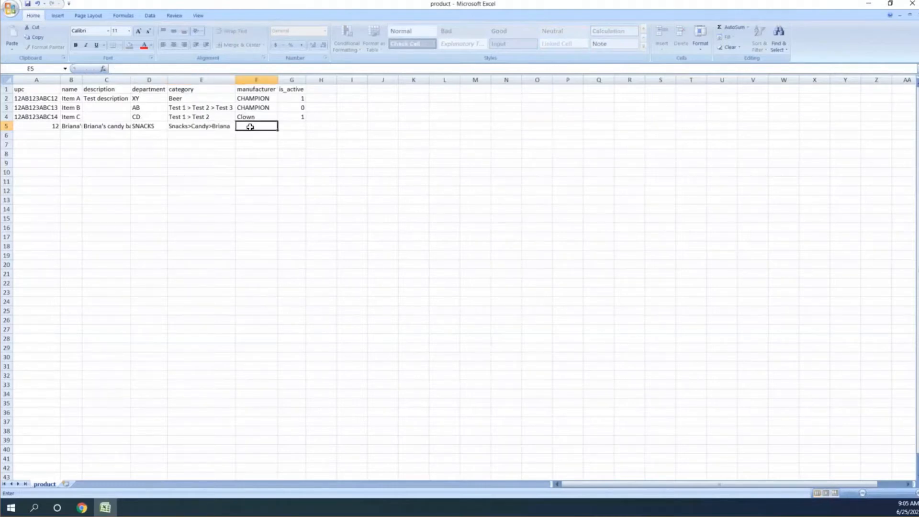
{"action": "type", "text": "Briana"}
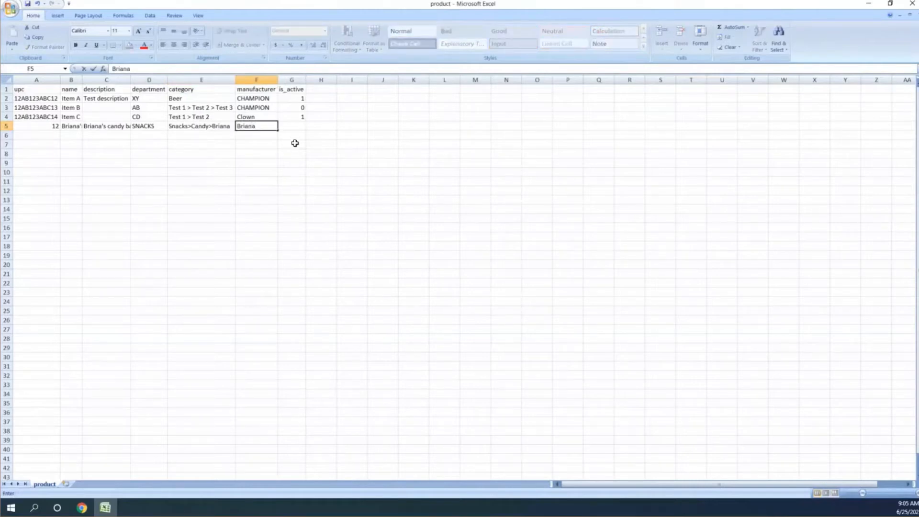
{"action": "left_click", "coordinate": [300, 127]}
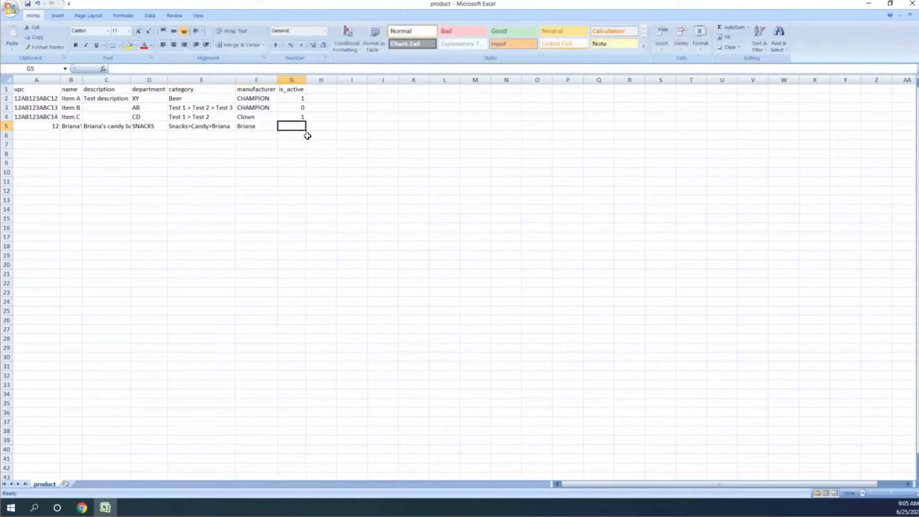
{"action": "type", "text": "1"}
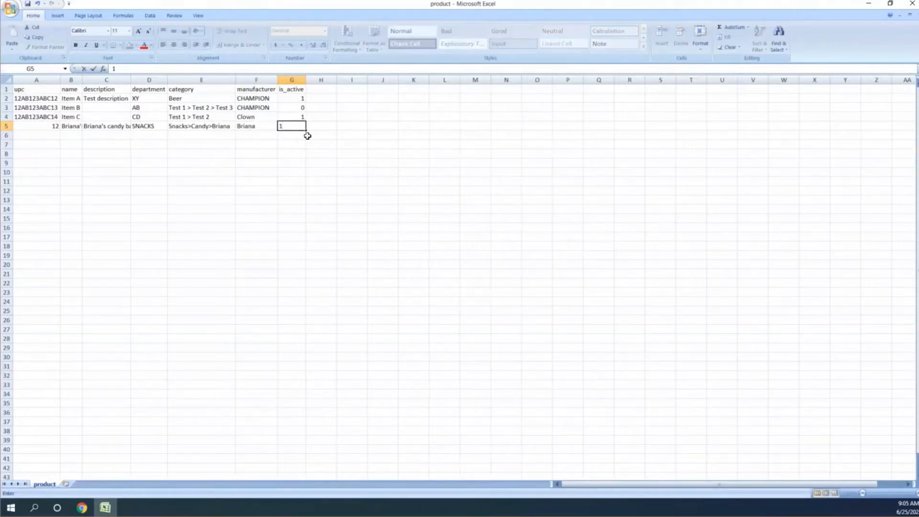
{"action": "left_click", "coordinate": [94, 162]}
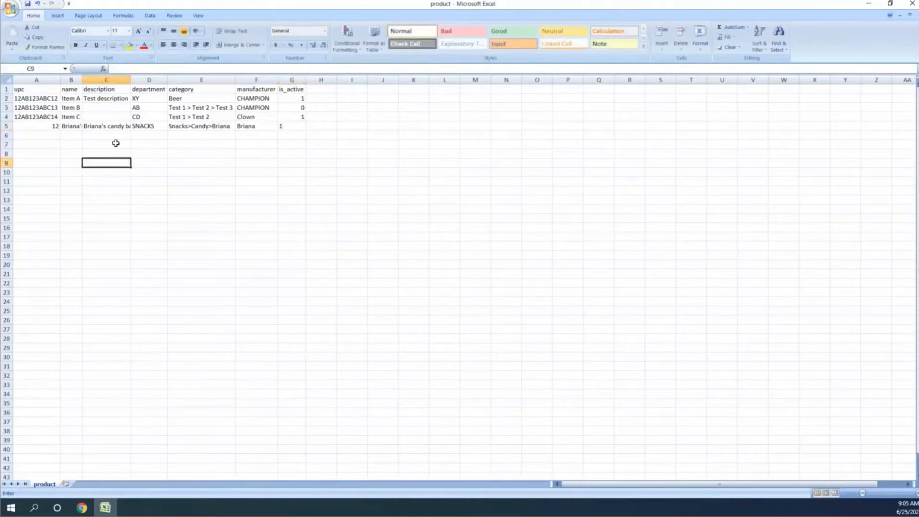
Delete sample rows 2 through 4 so only the header and the new product record are left.
{"action": "left_click", "coordinate": [7, 98]}
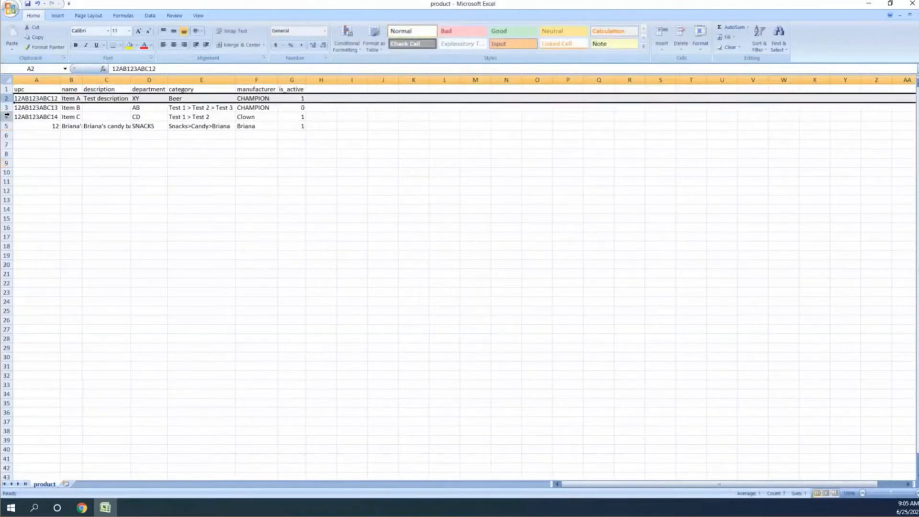
{"action": "left_click", "coordinate": [6, 126], "text": "shift"}
{"action": "right_click", "coordinate": [6, 114]}
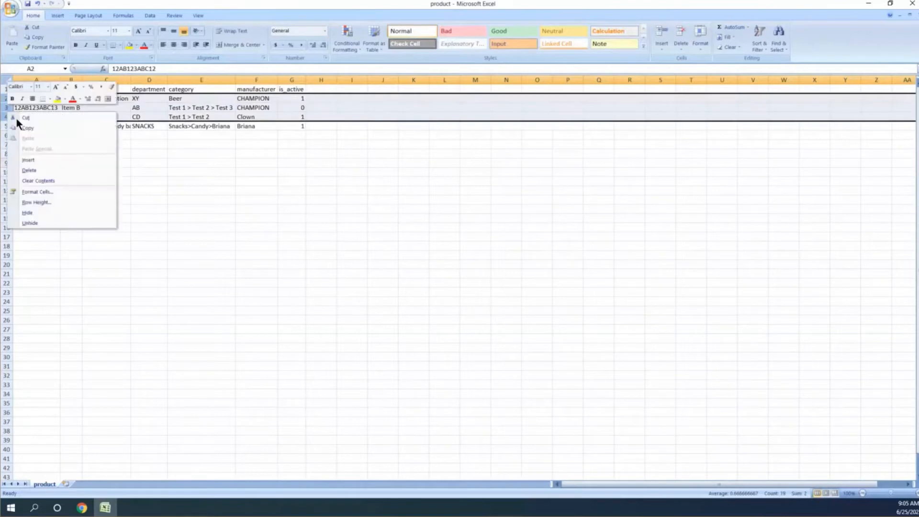
{"action": "left_click", "coordinate": [29, 170]}
{"action": "left_click", "coordinate": [203, 138]}
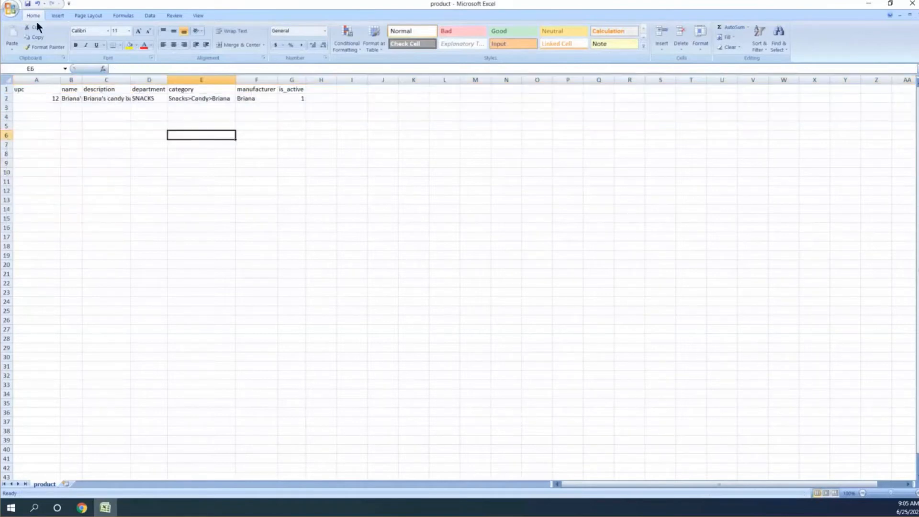
Save the sheet in Downloads as "New Item 6-25-21" in CSV (Comma delimited) format, keep that format, and close Excel.
{"action": "left_click", "coordinate": [9, 8]}
{"action": "left_click", "coordinate": [155, 158]}
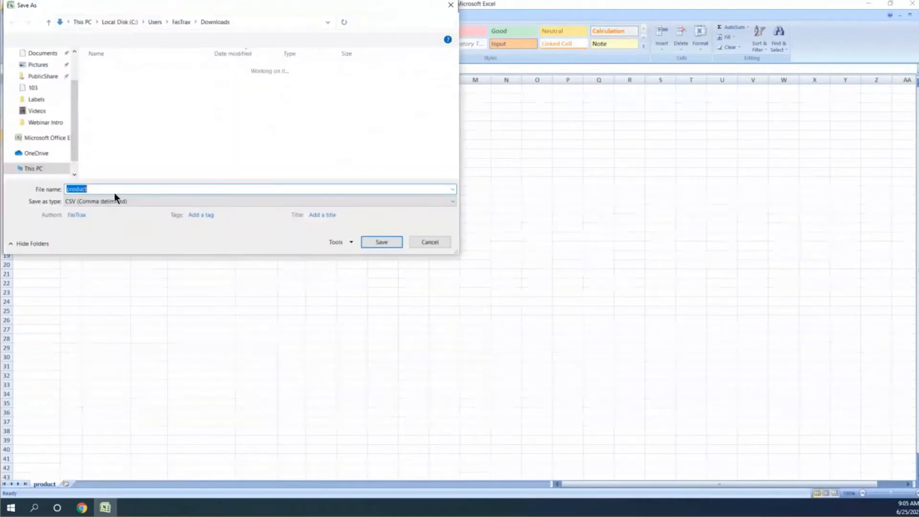
{"action": "left_click", "coordinate": [124, 190]}
{"action": "key", "text": "BackSpace"}
{"action": "key", "text": "BackSpace"}
{"action": "key", "text": "BackSpace"}
{"action": "key", "text": "BackSpace"}
{"action": "key", "text": "BackSpace"}
{"action": "key", "text": "BackSpace"}
{"action": "key", "text": "BackSpace"}
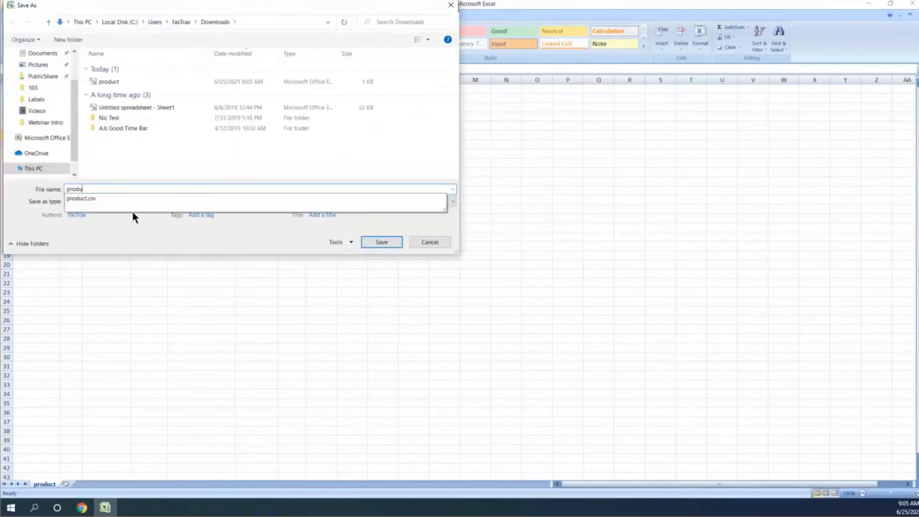
{"action": "type", "text": "New Item"}
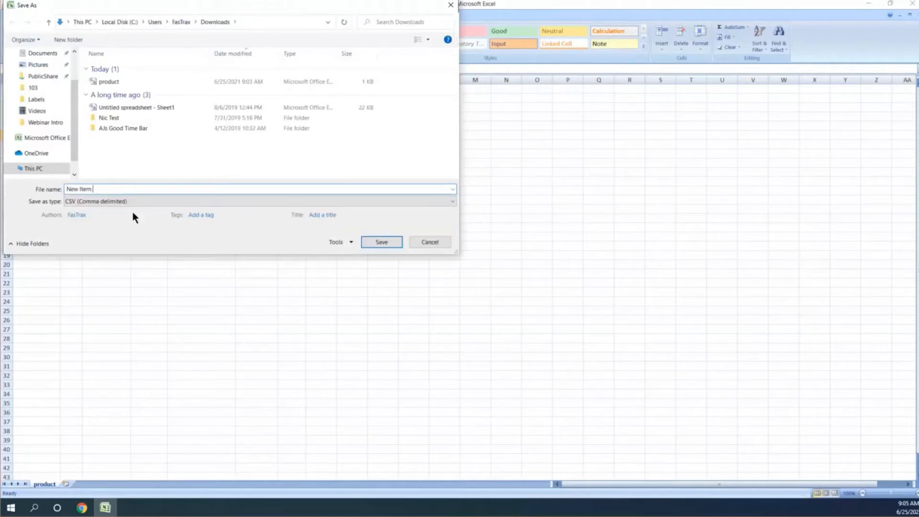
{"action": "type", "text": " 6-25-21"}
{"action": "key", "text": "Return"}
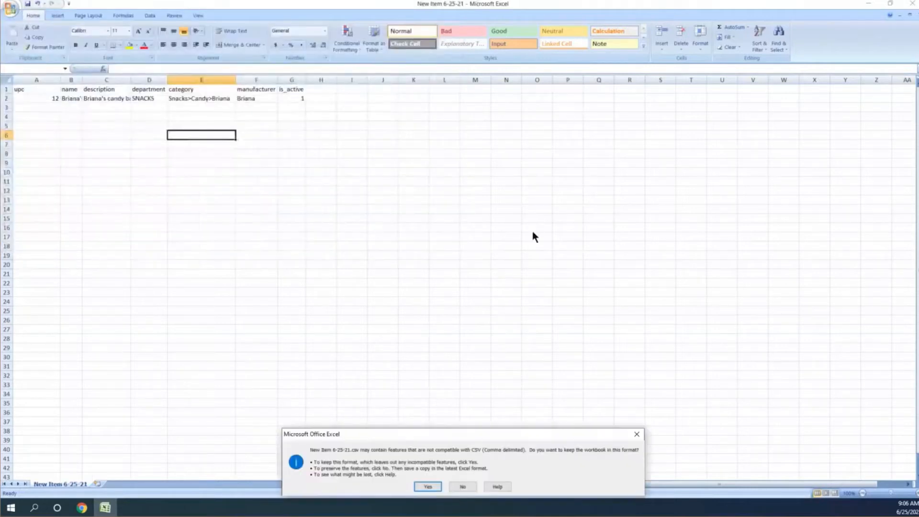
{"action": "left_click", "coordinate": [438, 485]}
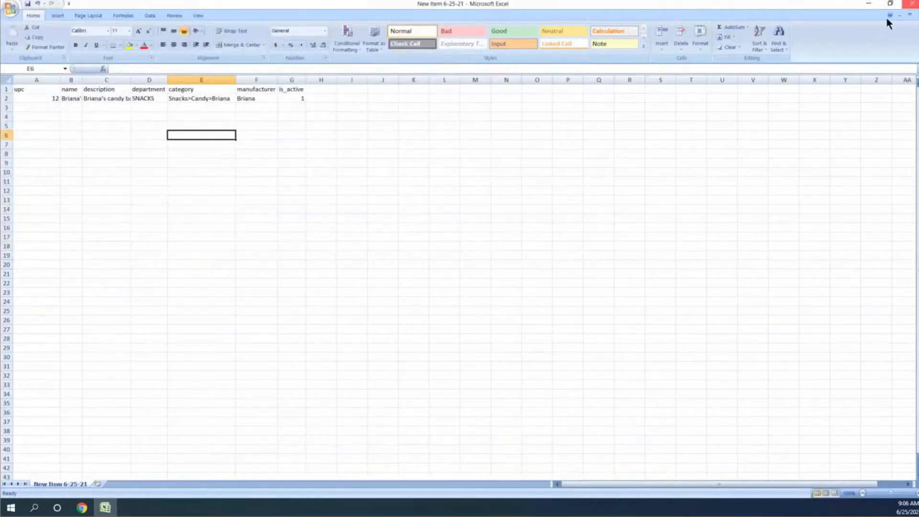
{"action": "left_click", "coordinate": [911, 4]}
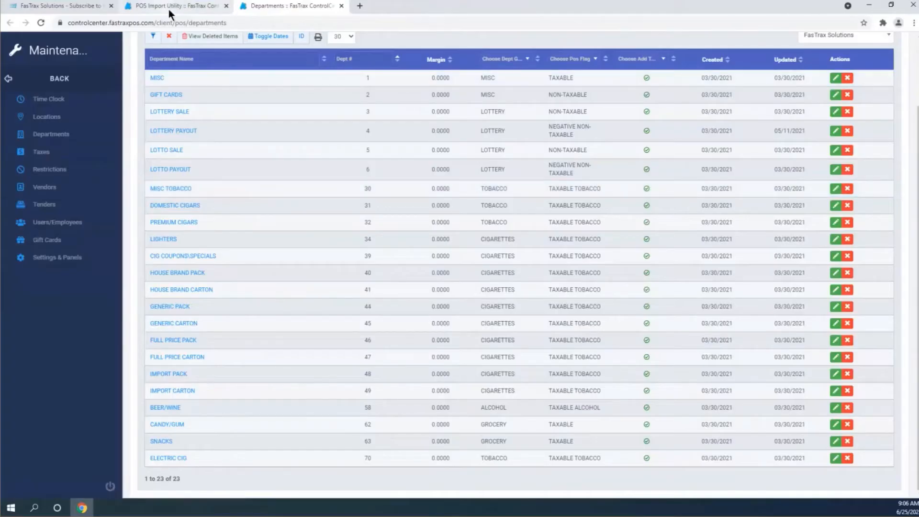
Choose New Item 6-25-21.csv from Downloads in the POS Import Utility and run the product import.
{"action": "left_click", "coordinate": [169, 9]}
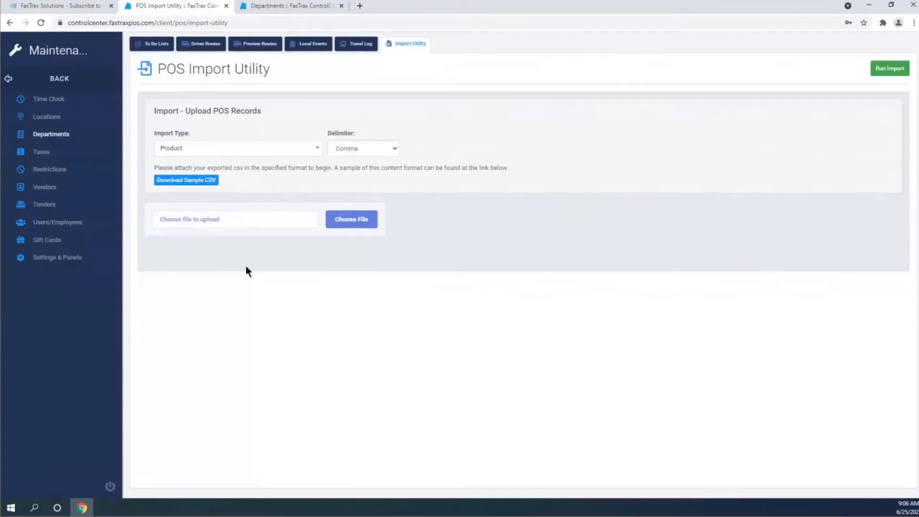
{"action": "left_click", "coordinate": [351, 218]}
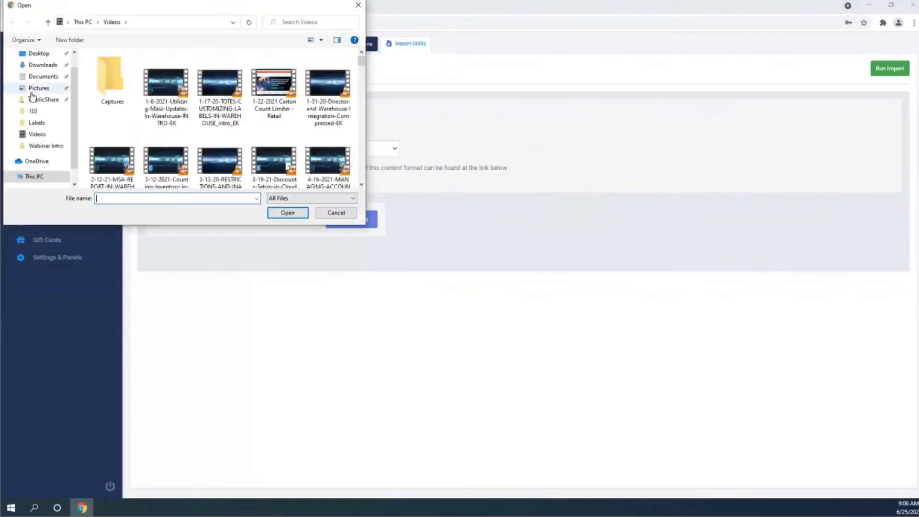
{"action": "left_click", "coordinate": [42, 84]}
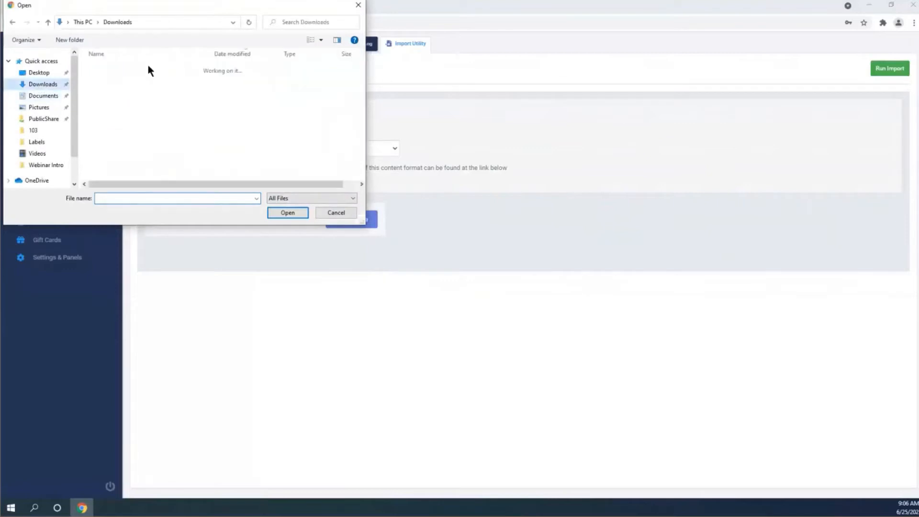
{"action": "left_click", "coordinate": [285, 211]}
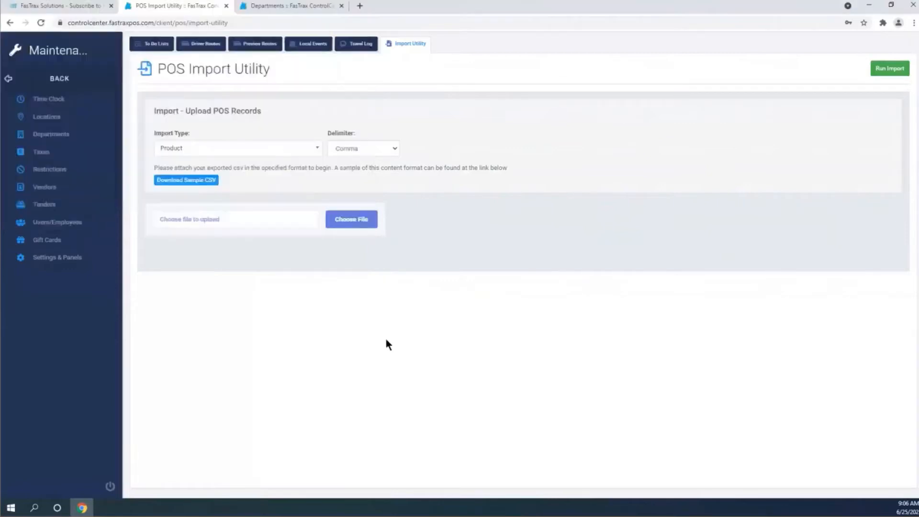
{"action": "left_click", "coordinate": [883, 71]}
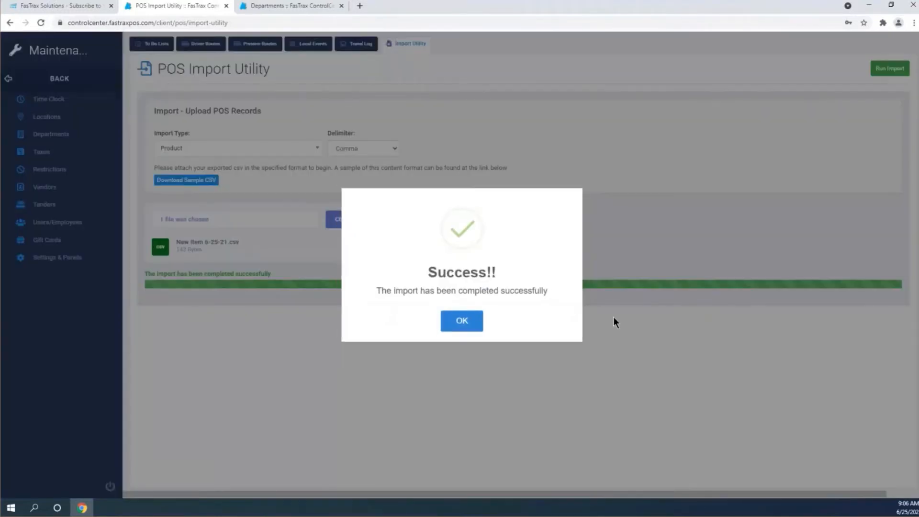
{"action": "left_click", "coordinate": [462, 321]}
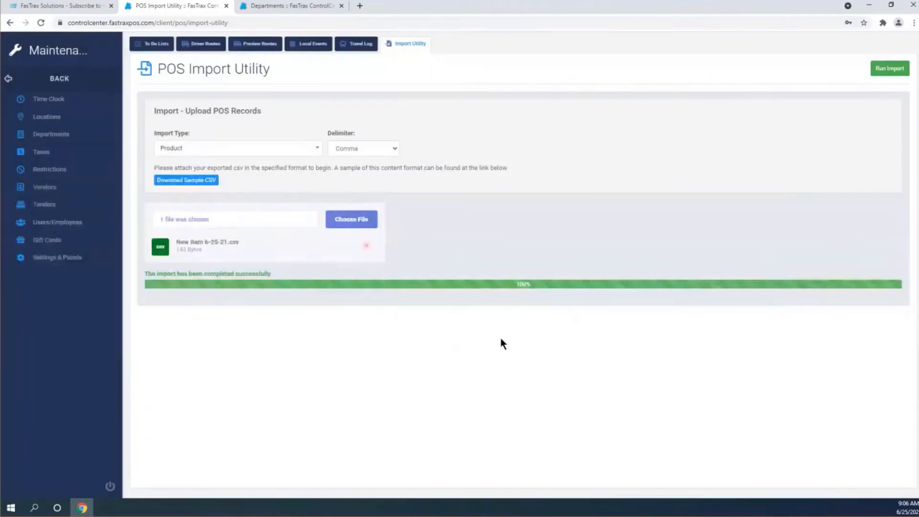
Open the Pricebook Products list in the Departments browser tab.
{"action": "left_click", "coordinate": [256, 5]}
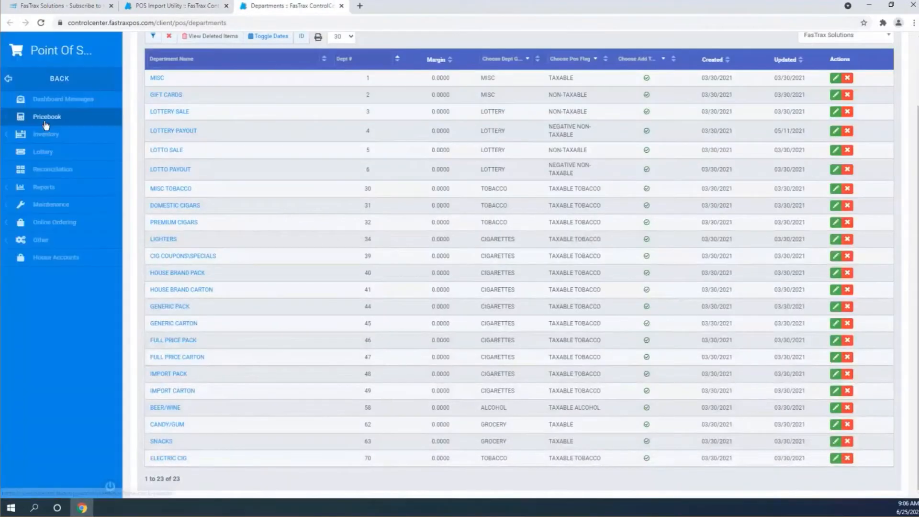
{"action": "left_click", "coordinate": [46, 118]}
{"action": "left_click", "coordinate": [173, 168]}
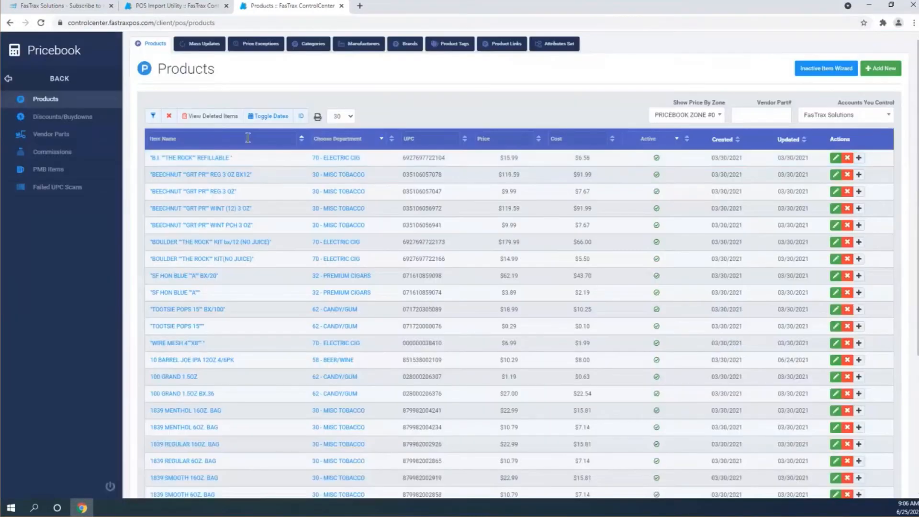
Filter the Products list by the newly imported test item's name.
{"action": "left_click", "coordinate": [249, 140]}
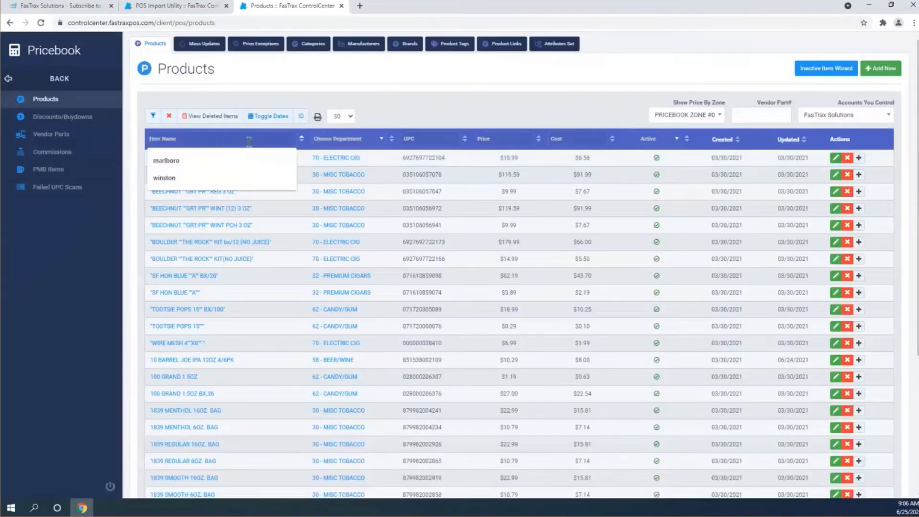
{"action": "type", "text": "briana"}
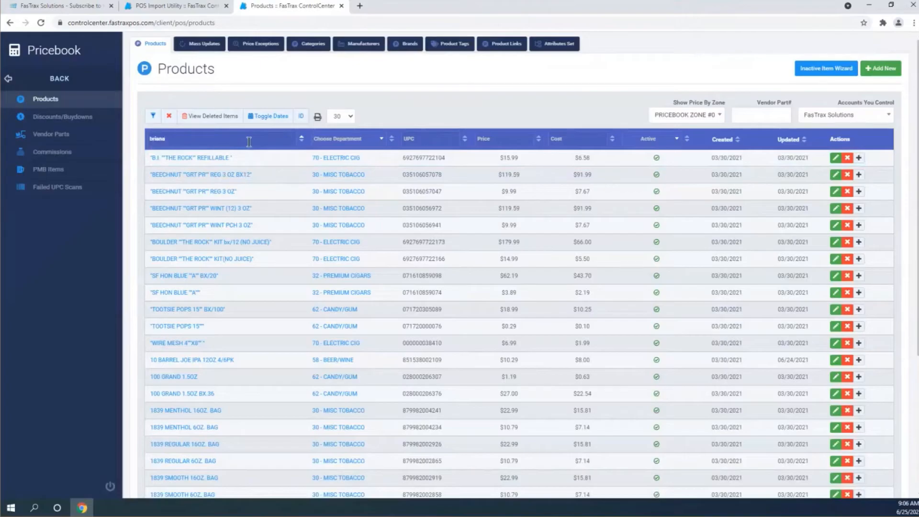
{"action": "key", "text": "Return"}
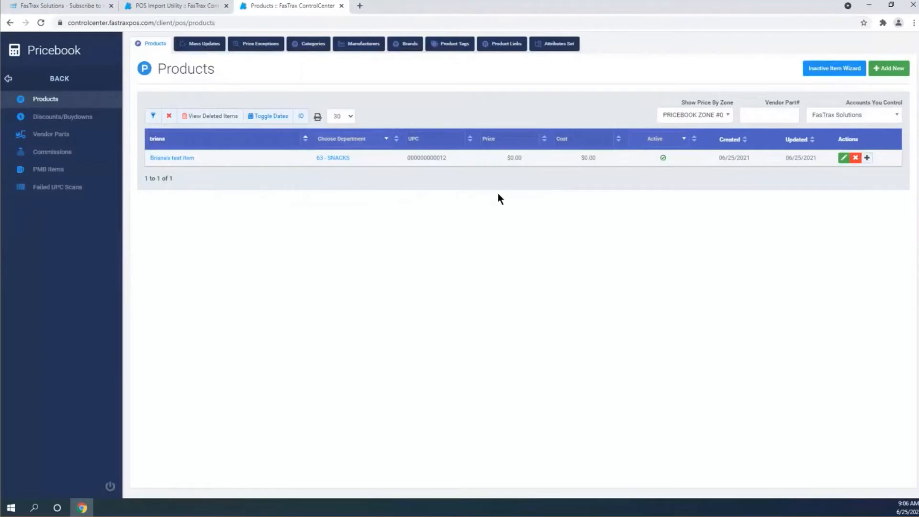
Return to the POS Import Utility browser tab and set the import type to Product Pricing.
{"action": "left_click", "coordinate": [172, 7]}
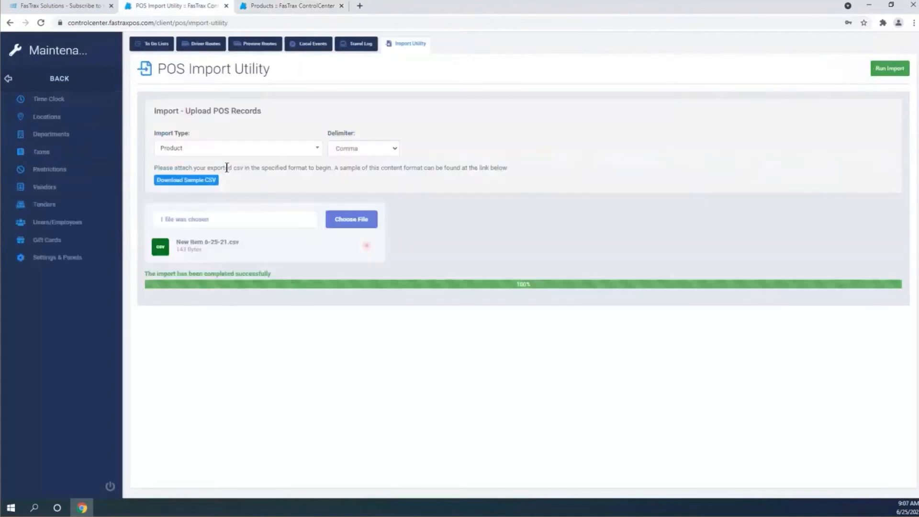
{"action": "left_click", "coordinate": [311, 149]}
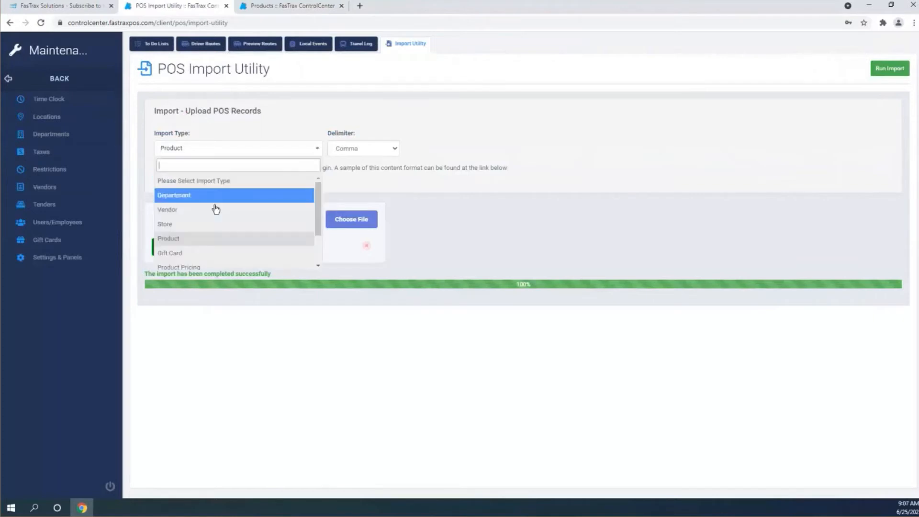
{"action": "left_click", "coordinate": [196, 264]}
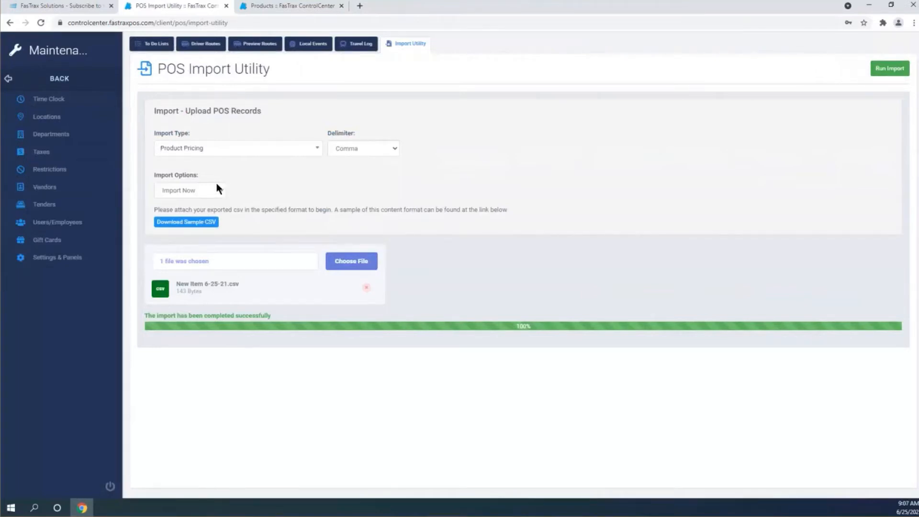
Set the import option to Import Via Queue and turn on Schedule Changes.
{"action": "left_click", "coordinate": [218, 192]}
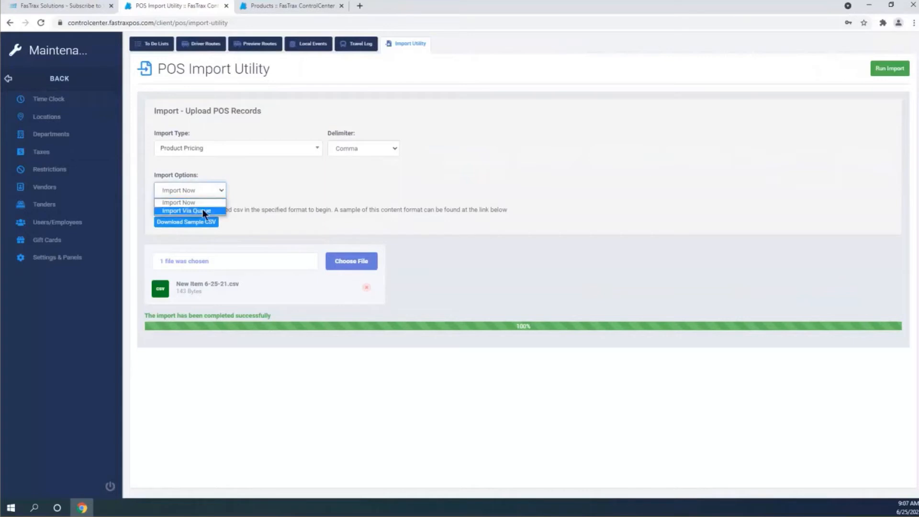
{"action": "left_click", "coordinate": [203, 208]}
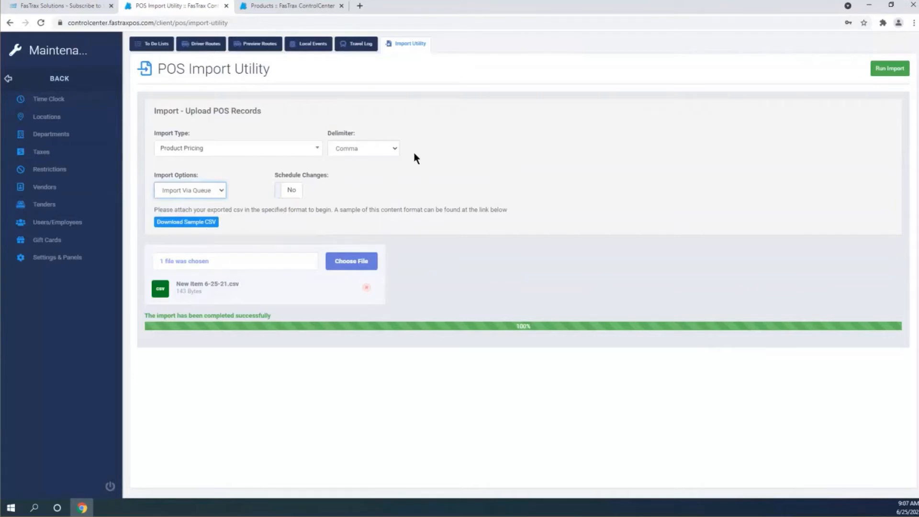
{"action": "left_click", "coordinate": [162, 190]}
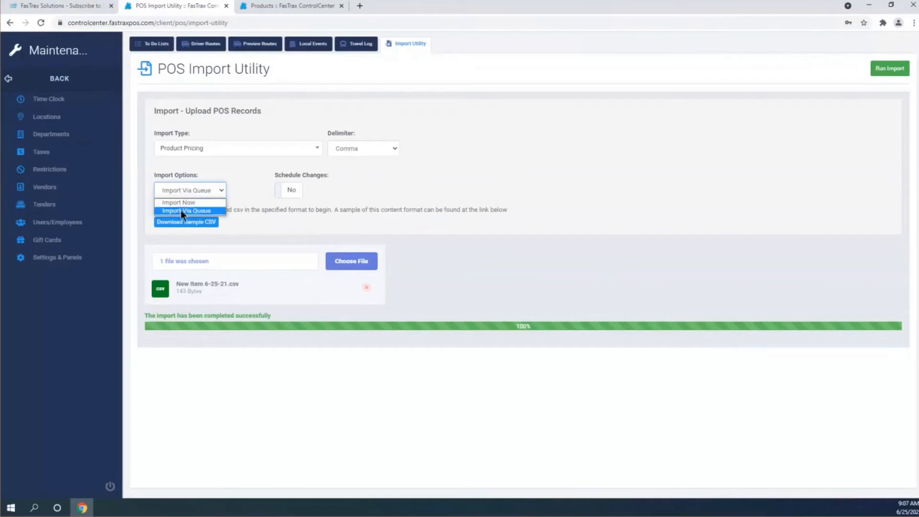
{"action": "left_click", "coordinate": [180, 211]}
{"action": "left_click", "coordinate": [296, 190]}
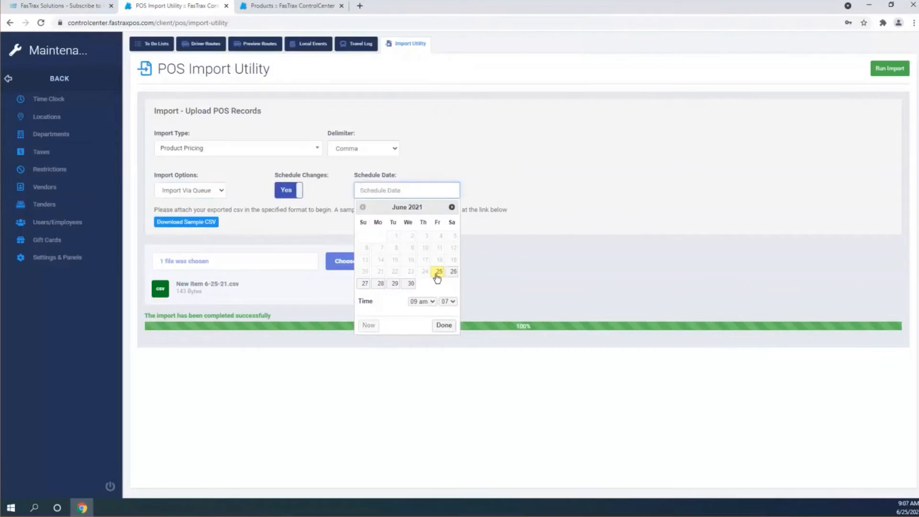
Schedule the pricing changes for 07/01/2021 at 05:07 am.
{"action": "left_click", "coordinate": [452, 207]}
{"action": "left_click", "coordinate": [423, 236]}
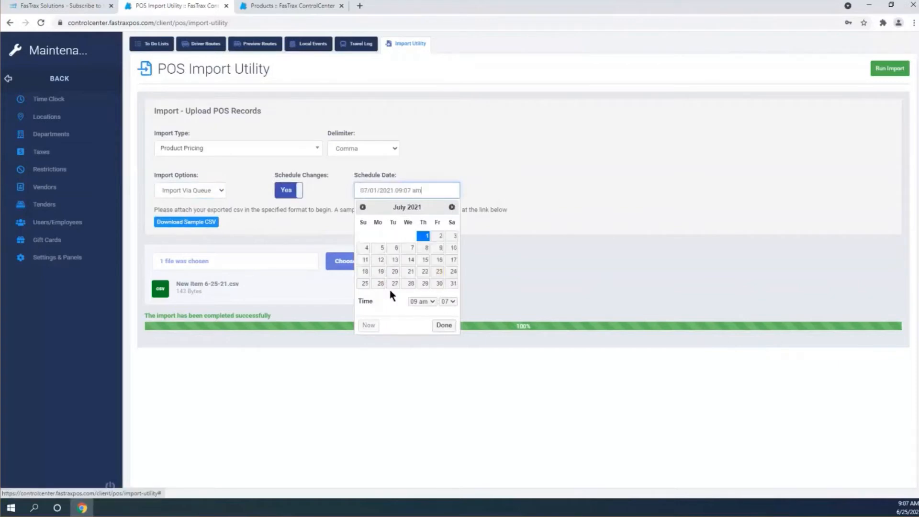
{"action": "left_click", "coordinate": [421, 301]}
{"action": "left_click", "coordinate": [414, 350]}
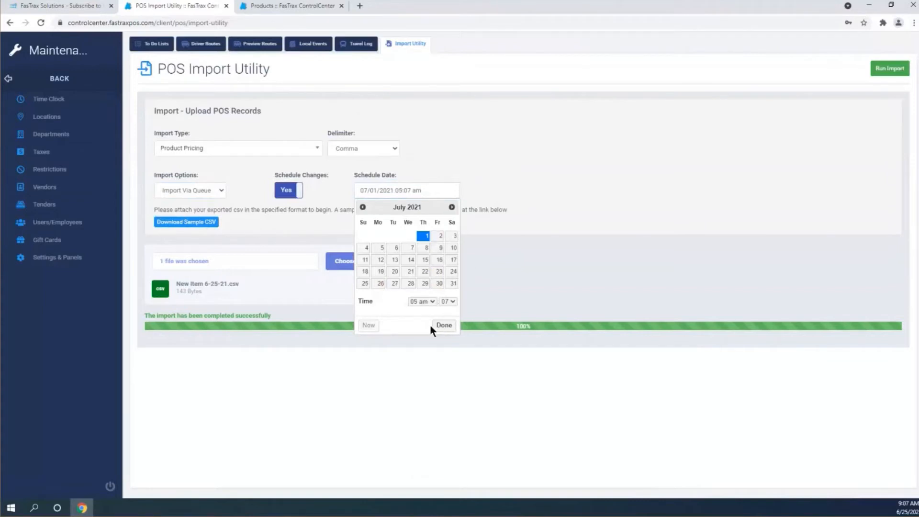
{"action": "left_click", "coordinate": [444, 325]}
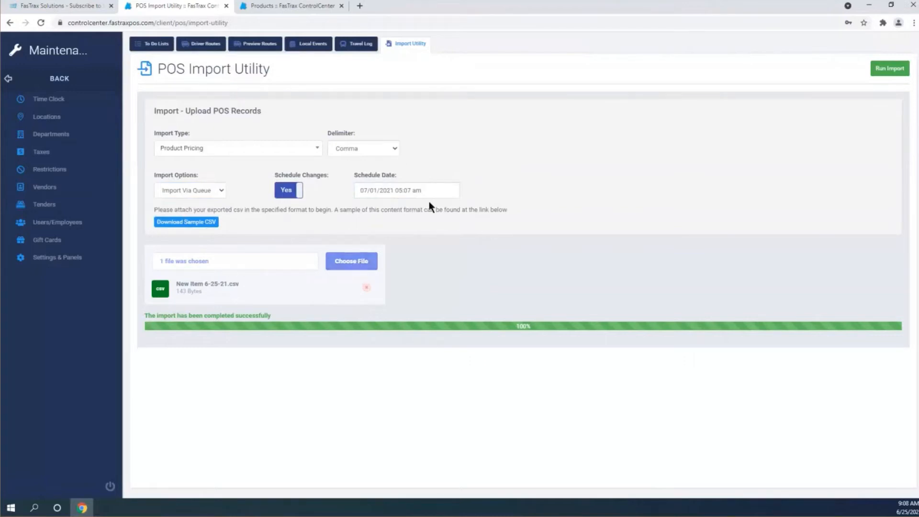
Set the import option back to Import Now.
{"action": "left_click", "coordinate": [270, 192]}
{"action": "left_click", "coordinate": [217, 190]}
{"action": "left_click", "coordinate": [179, 203]}
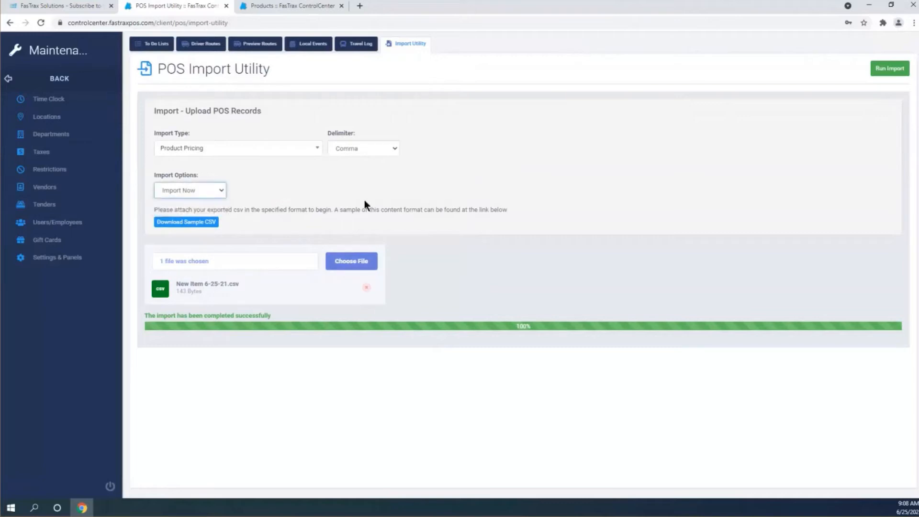
Download the Product Pricing sample CSV, open it in Excel and fit its columns to their contents.
{"action": "left_click", "coordinate": [208, 225]}
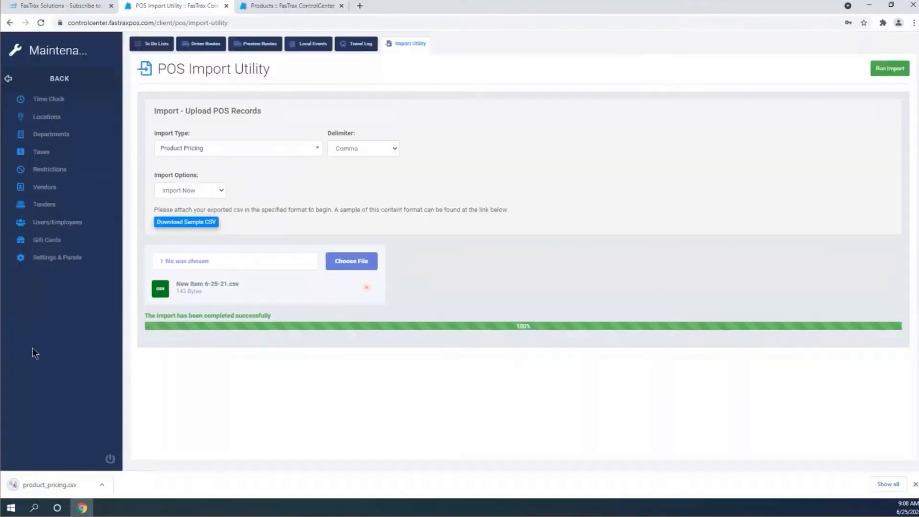
{"action": "left_click", "coordinate": [53, 479]}
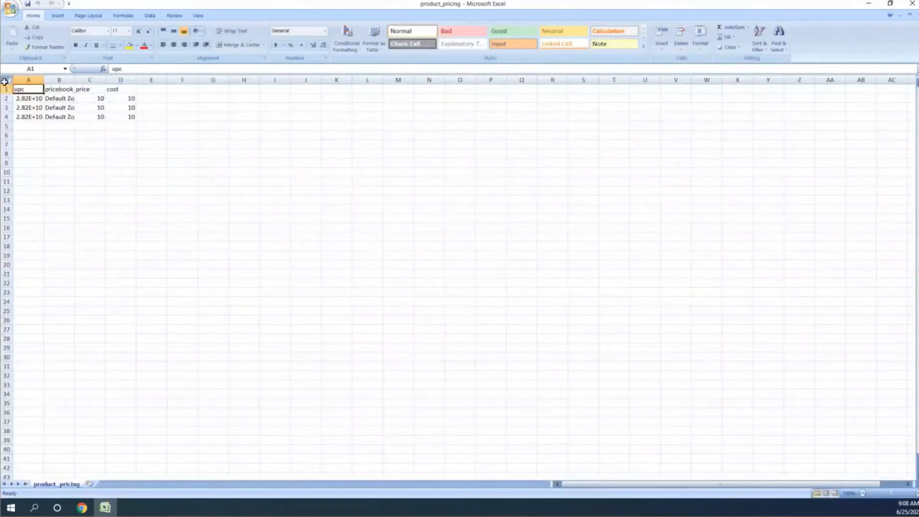
{"action": "left_click", "coordinate": [5, 81]}
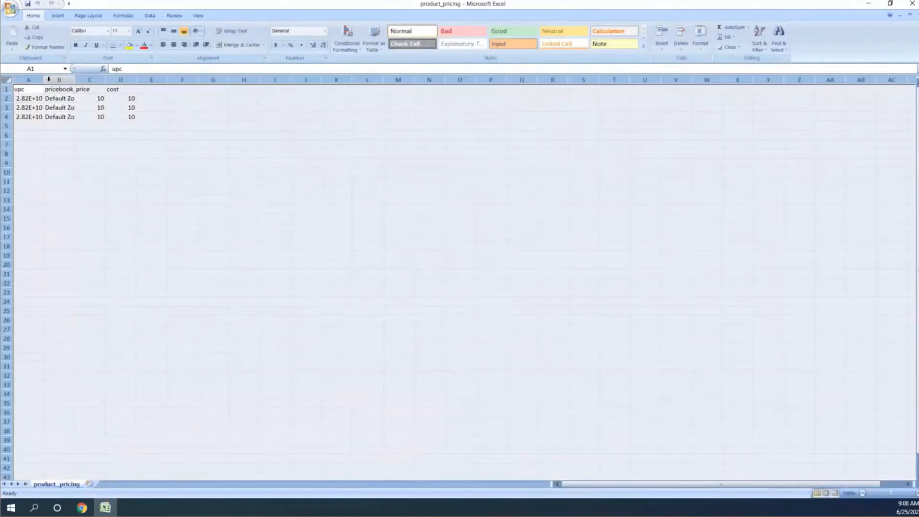
{"action": "double_click", "coordinate": [74, 80]}
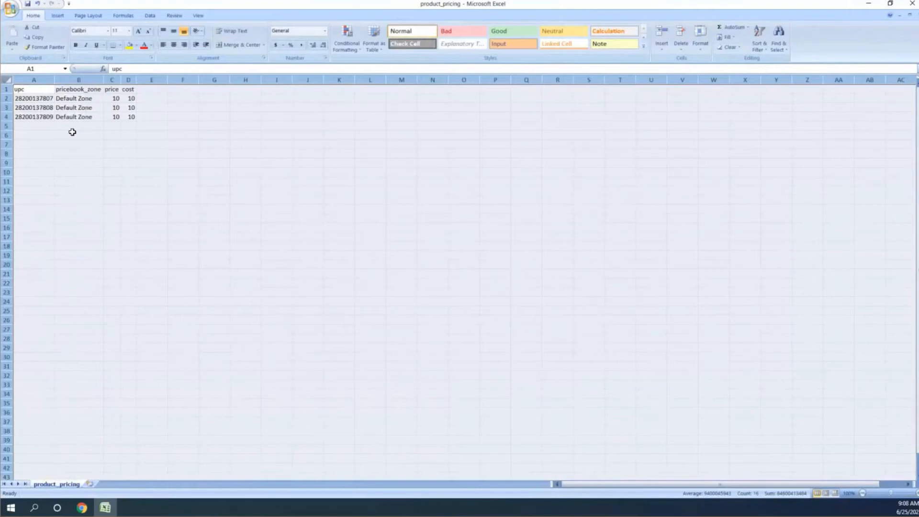
{"action": "left_click", "coordinate": [26, 99]}
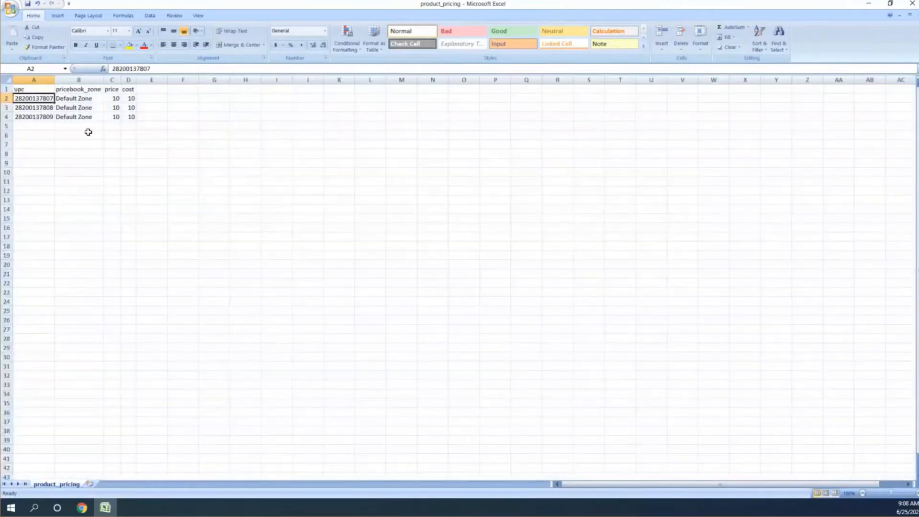
{"action": "type", "text": "0"}
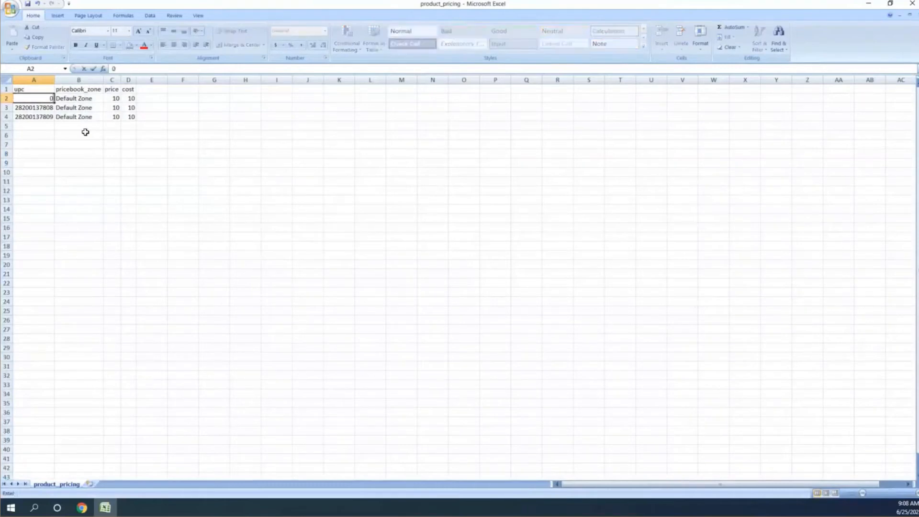
{"action": "type", "text": "000000001"}
{"action": "key", "text": "BackSpace"}
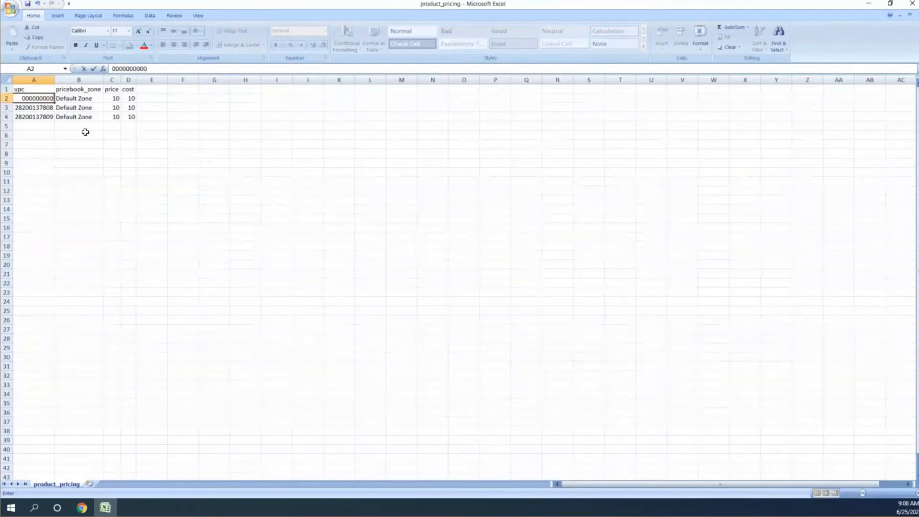
{"action": "type", "text": "012"}
{"action": "left_click", "coordinate": [105, 156]}
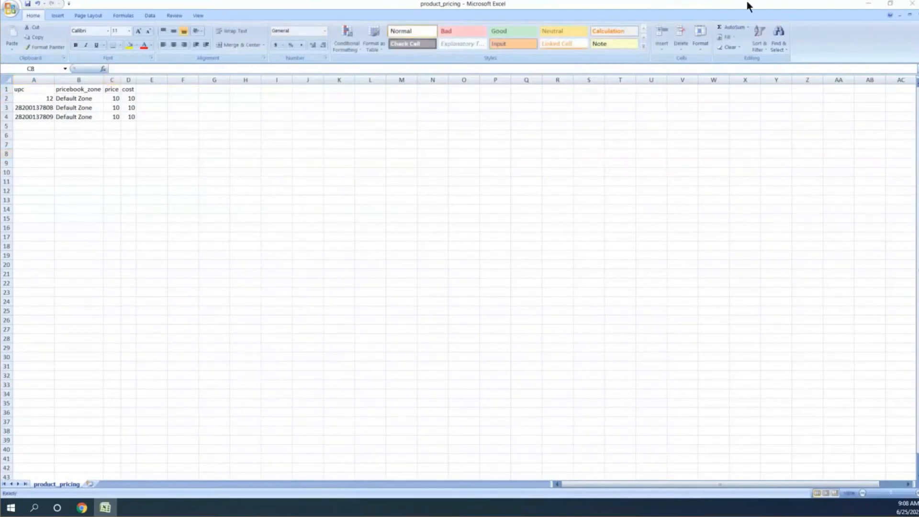
Switch to the browser tab with the Products list and open the Pricebook Zones list under Maintenance Locations.
{"action": "left_click", "coordinate": [868, 4]}
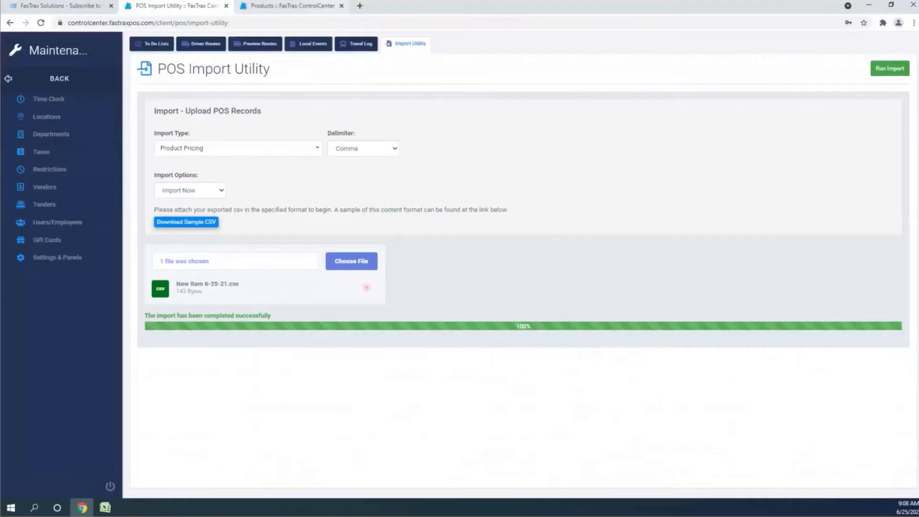
{"action": "left_click", "coordinate": [301, 6]}
{"action": "left_click", "coordinate": [8, 80]}
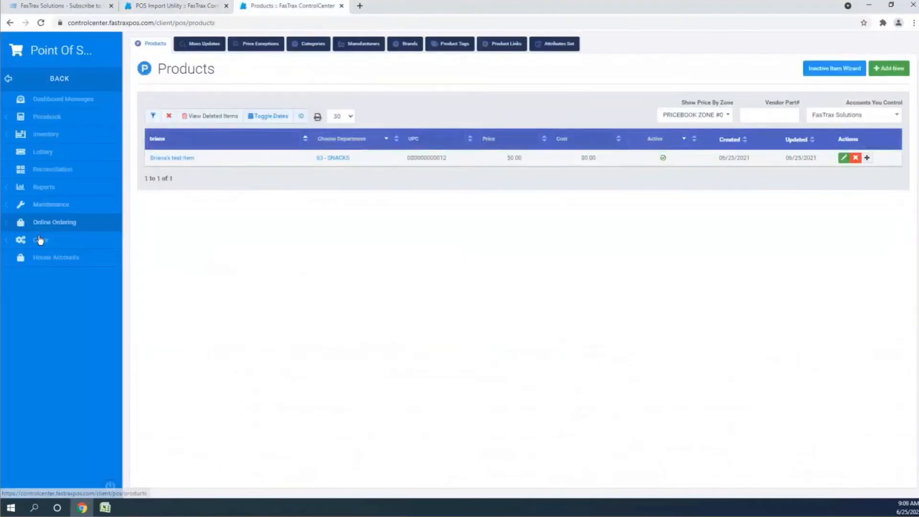
{"action": "left_click", "coordinate": [62, 205]}
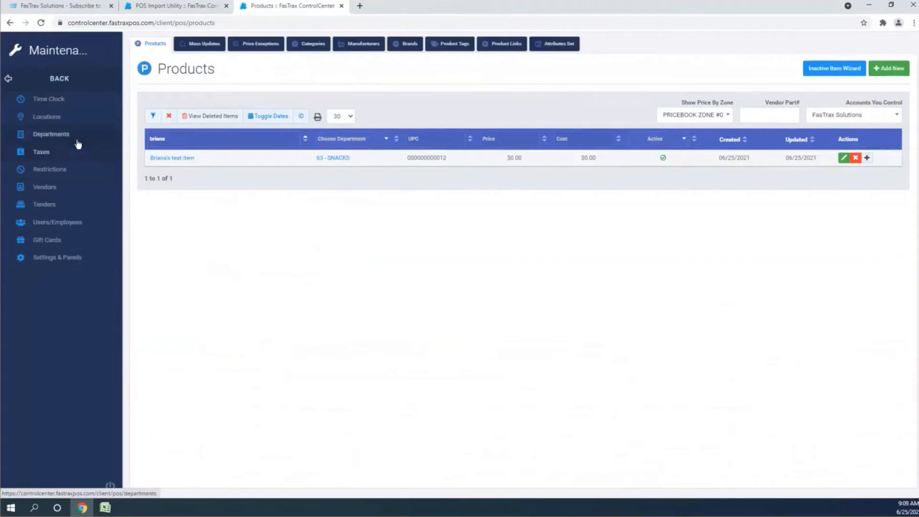
{"action": "left_click", "coordinate": [71, 119]}
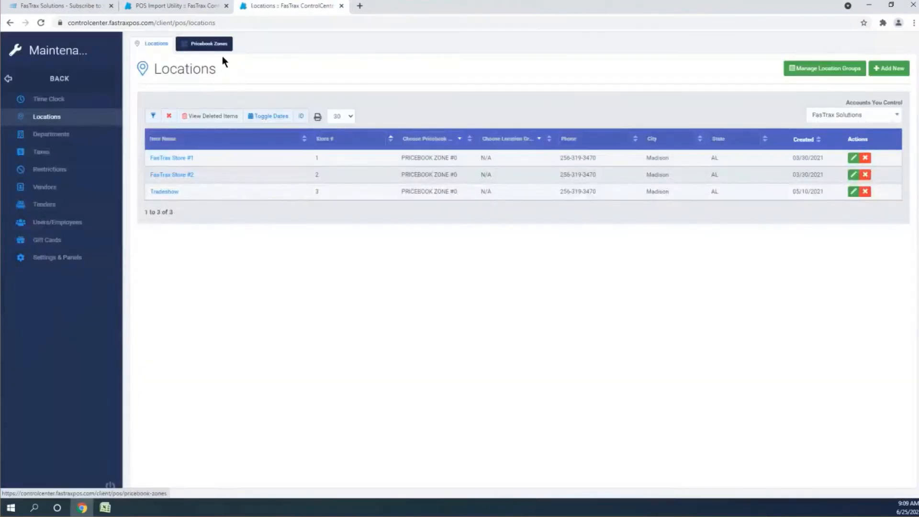
{"action": "left_click", "coordinate": [220, 46]}
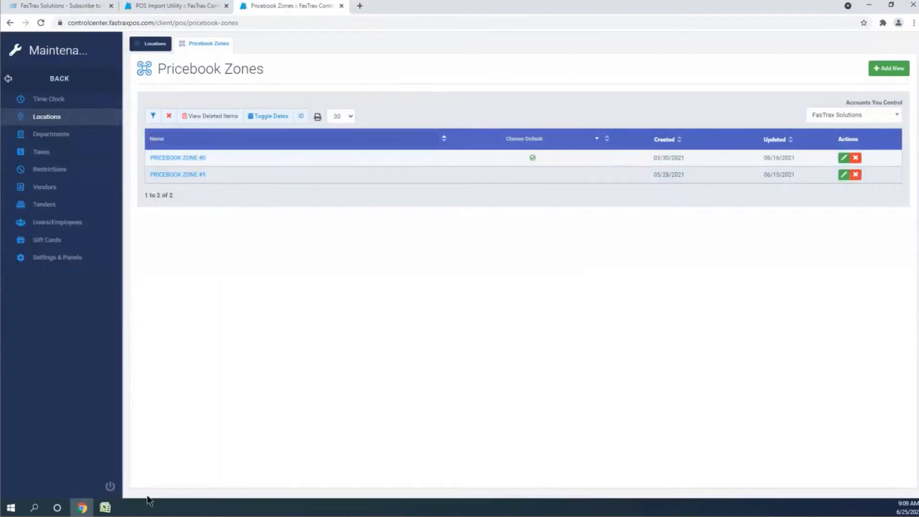
Switch back to the product_pricing sheet in Excel and set the pricebook zone in B2 to "Pricebook Zone #0".
{"action": "left_click", "coordinate": [110, 508]}
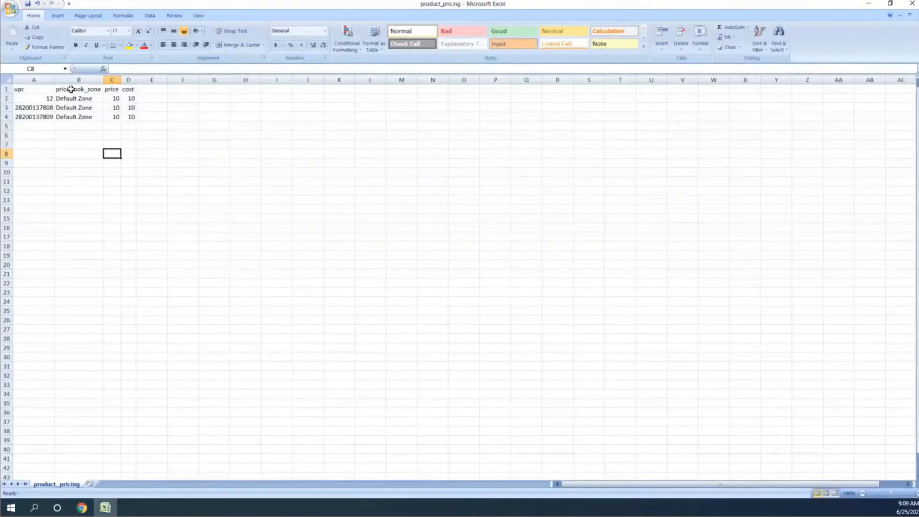
{"action": "left_click", "coordinate": [90, 97]}
{"action": "type", "text": "P"}
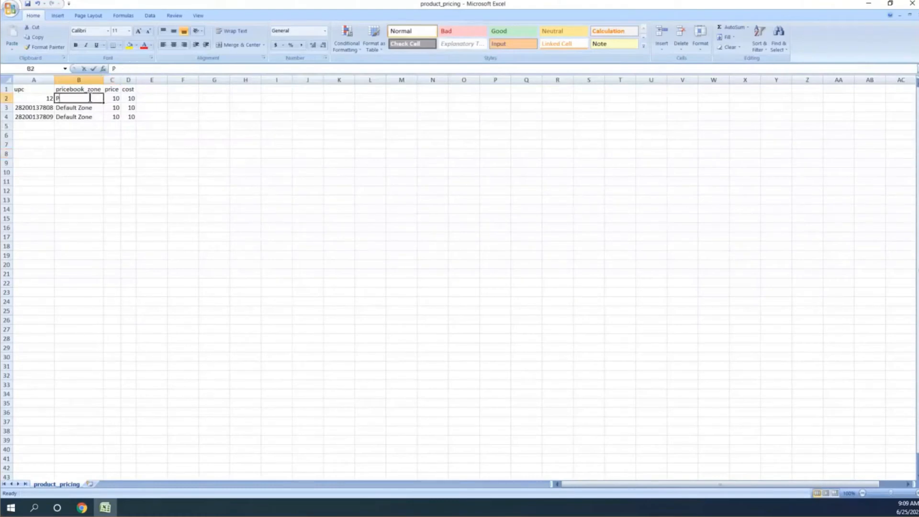
{"action": "type", "text": "ricebook Zone #"}
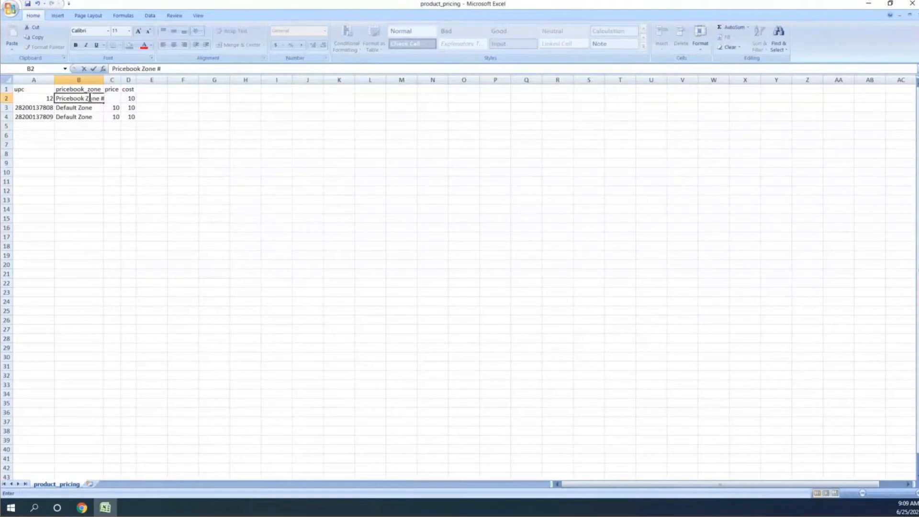
{"action": "type", "text": "0"}
Replace the default zone in B3 with the other pricebook zone's name for the second record.
{"action": "left_click", "coordinate": [77, 108]}
{"action": "type", "text": "Pric"}
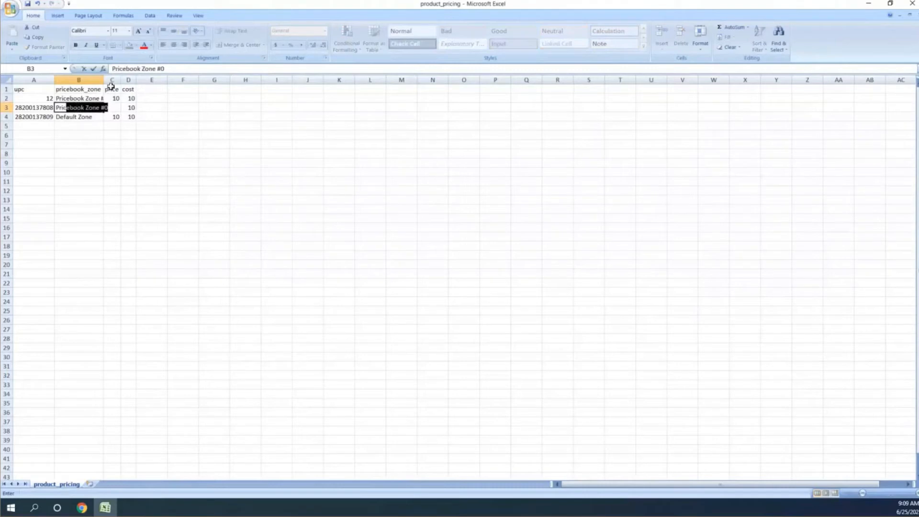
{"action": "left_click", "coordinate": [97, 108]}
{"action": "left_click", "coordinate": [109, 109]}
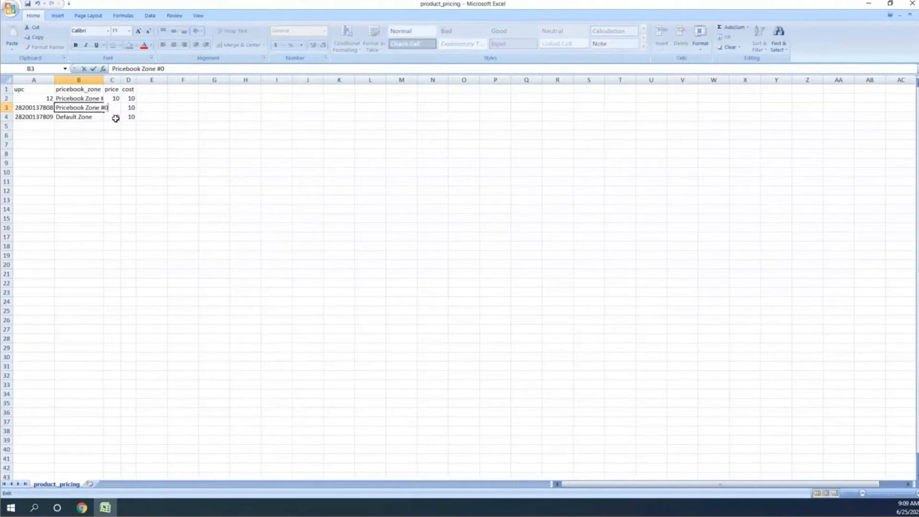
{"action": "key", "text": "BackSpace"}
{"action": "left_click", "coordinate": [99, 127]}
Copy the new item's UPC from A2 into A3.
{"action": "left_click", "coordinate": [45, 98]}
{"action": "key", "text": "ctrl+c"}
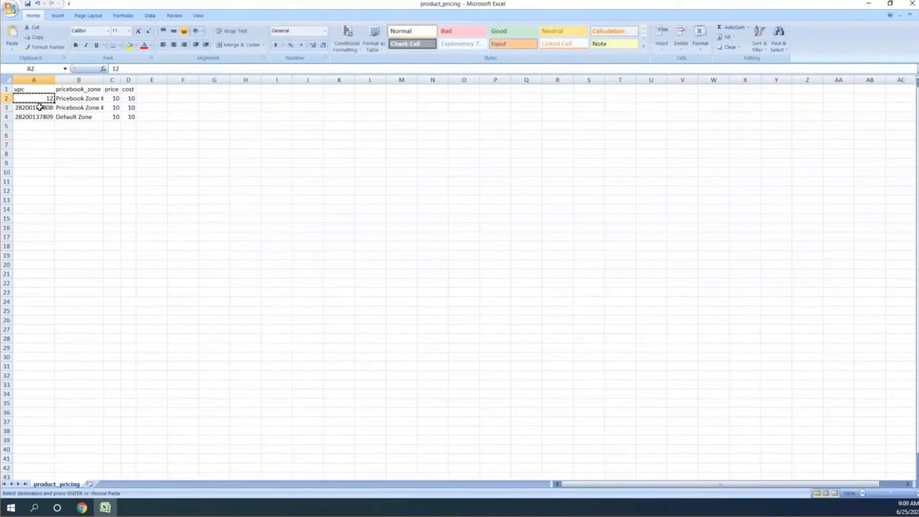
{"action": "left_click", "coordinate": [43, 107]}
{"action": "key", "text": "ctrl+v"}
Delete the unused Default Zone record in row 4 of the product_pricing sheet.
{"action": "left_click", "coordinate": [43, 117]}
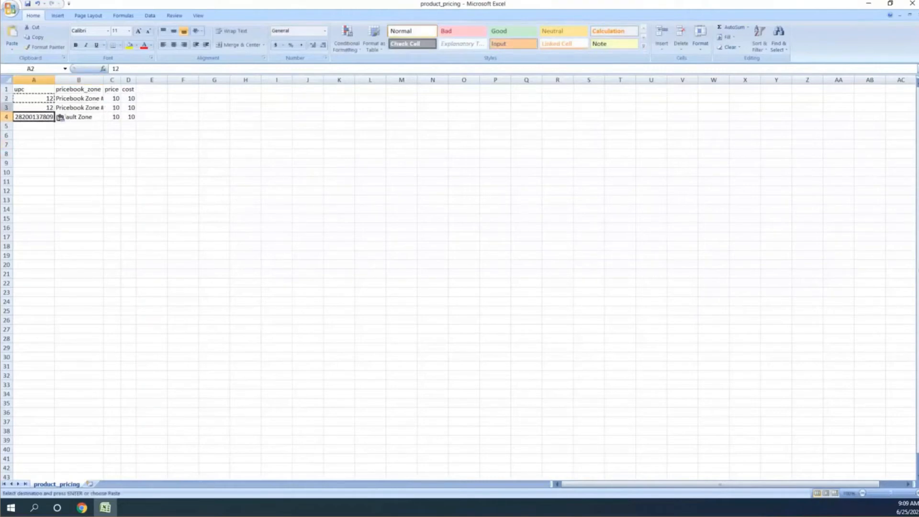
{"action": "left_click", "coordinate": [9, 117]}
{"action": "right_click", "coordinate": [10, 117]}
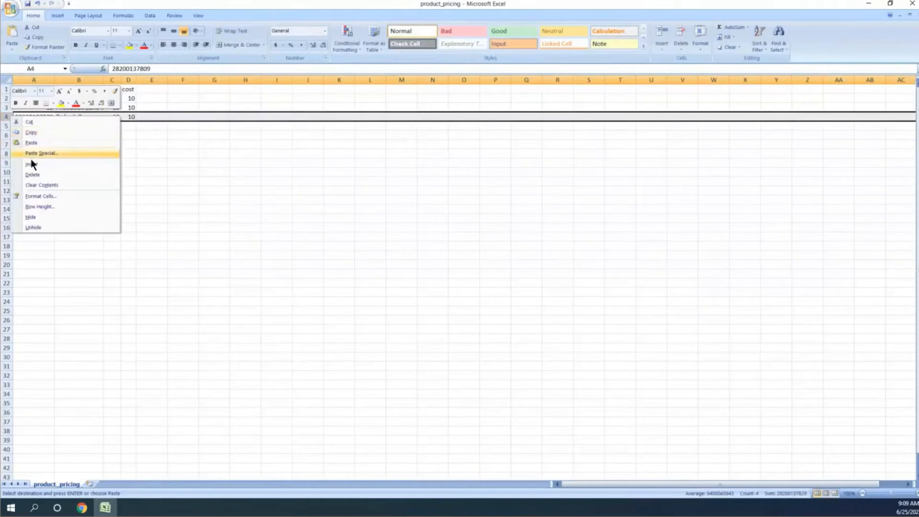
{"action": "left_click", "coordinate": [32, 174]}
Set the first record's price in C2 to 4.99 and its cost in D2 to 3.25.
{"action": "left_click", "coordinate": [113, 98]}
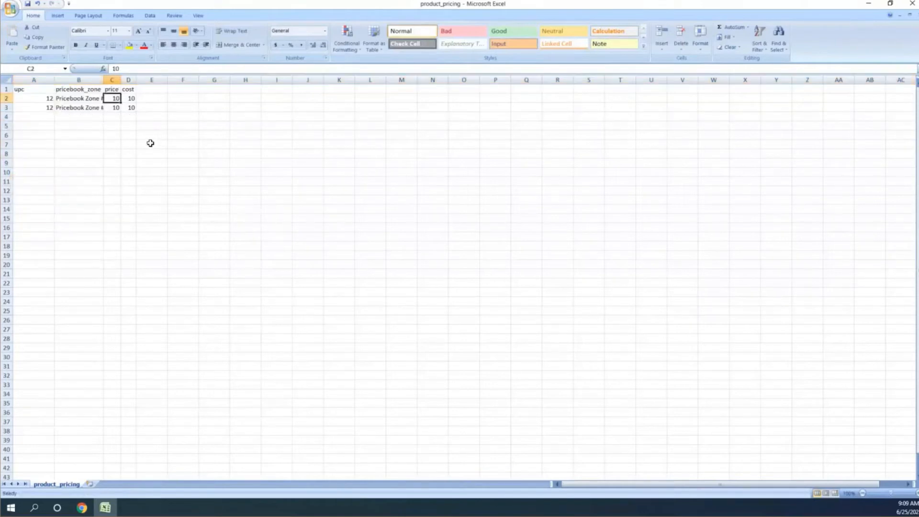
{"action": "type", "text": "4.99"}
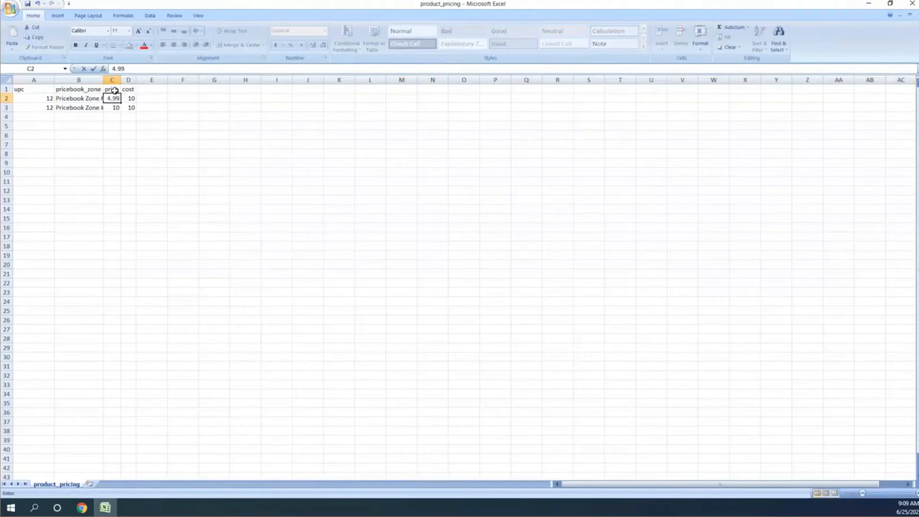
{"action": "left_click", "coordinate": [127, 99]}
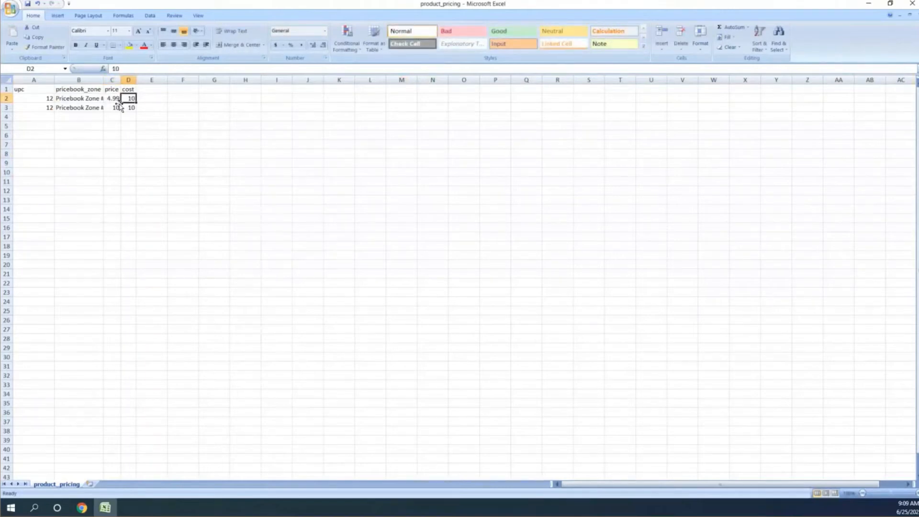
{"action": "type", "text": "3.3"}
Set the second record's price in C3 to 4.49 and its cost in D3 to 3.19.
{"action": "left_click", "coordinate": [114, 107]}
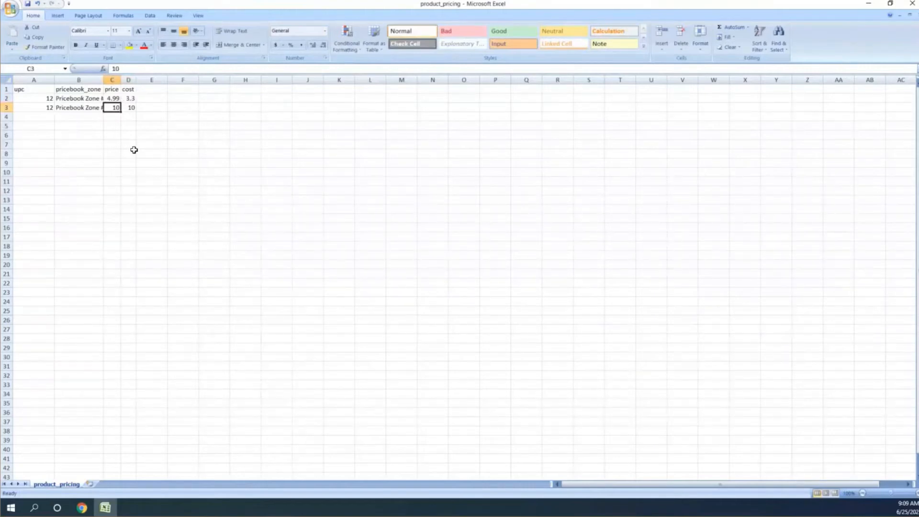
{"action": "type", "text": "4"}
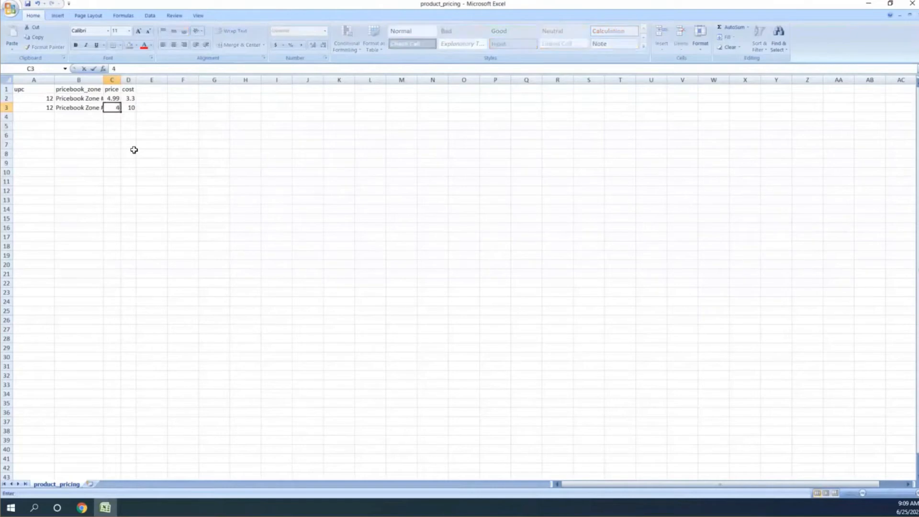
{"action": "type", "text": ".49*"}
{"action": "key", "text": "BackSpace"}
{"action": "key", "text": "Tab"}
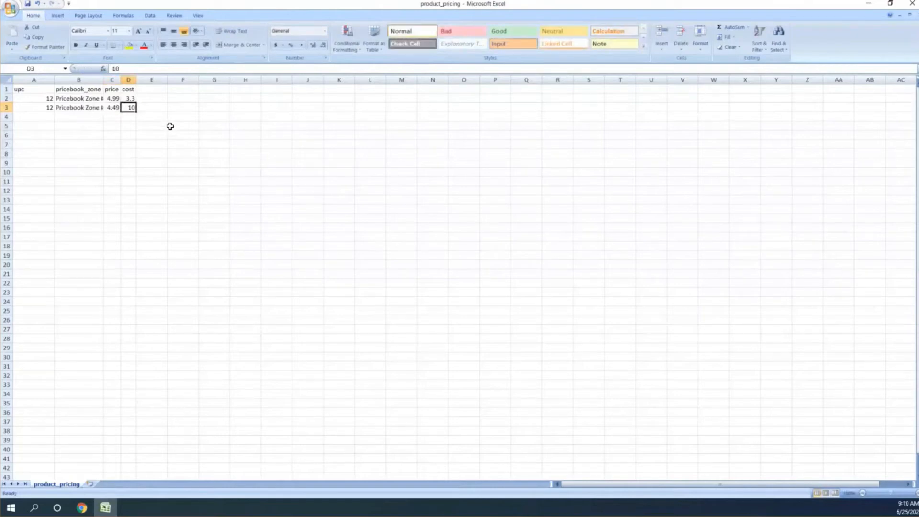
{"action": "type", "text": "3.19"}
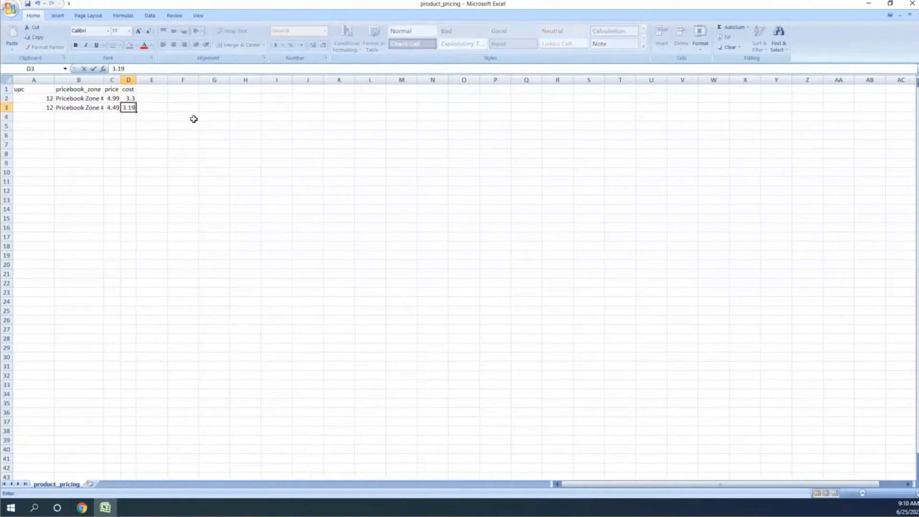
{"action": "left_click", "coordinate": [129, 172]}
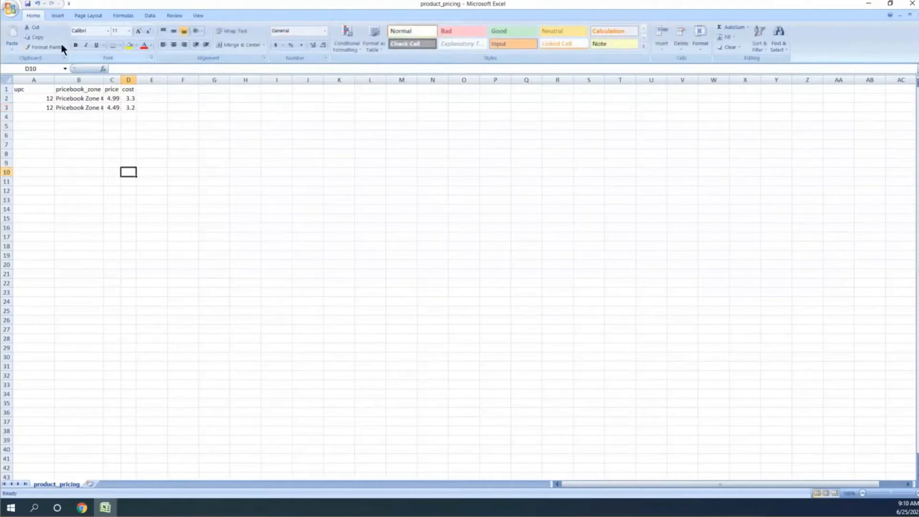
Save the sheet as a comma-delimited CSV named "product_pricing new item 6-25-21" in Downloads and close Excel.
{"action": "left_click", "coordinate": [11, 7]}
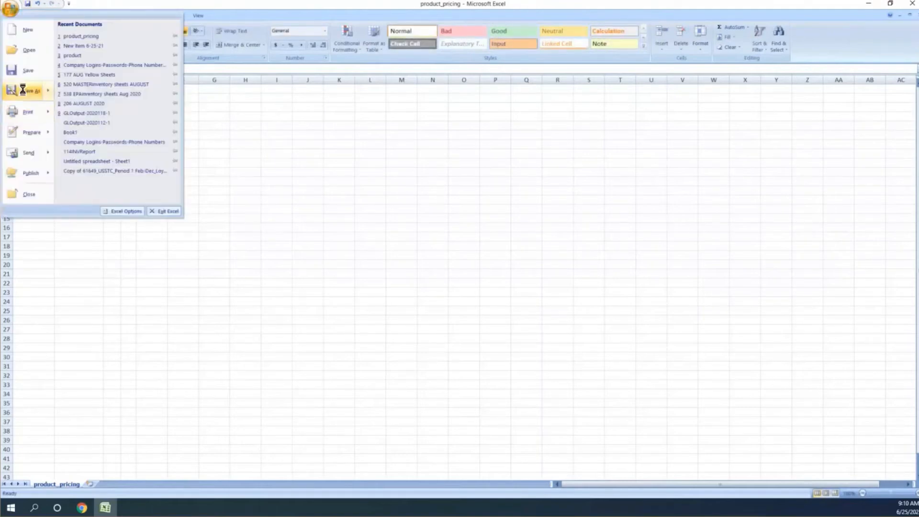
{"action": "left_click", "coordinate": [17, 93]}
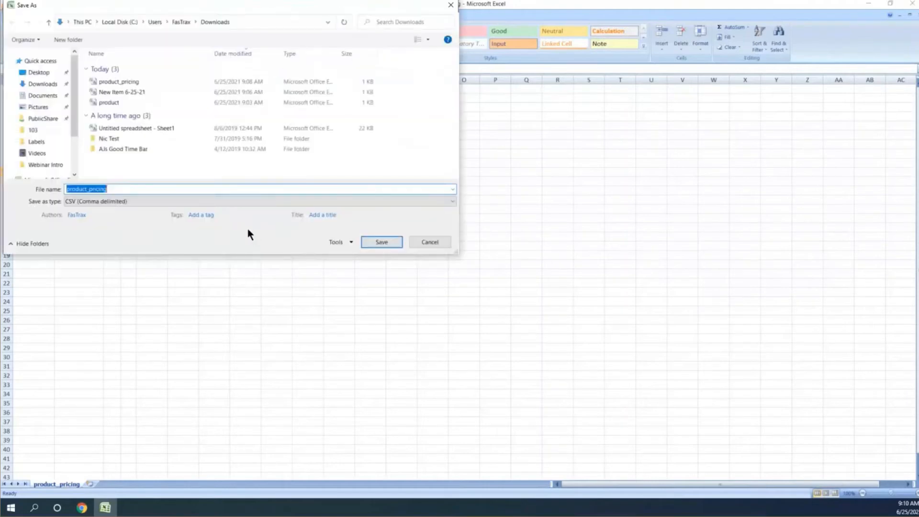
{"action": "left_click", "coordinate": [148, 187]}
{"action": "type", "text": "new item "}
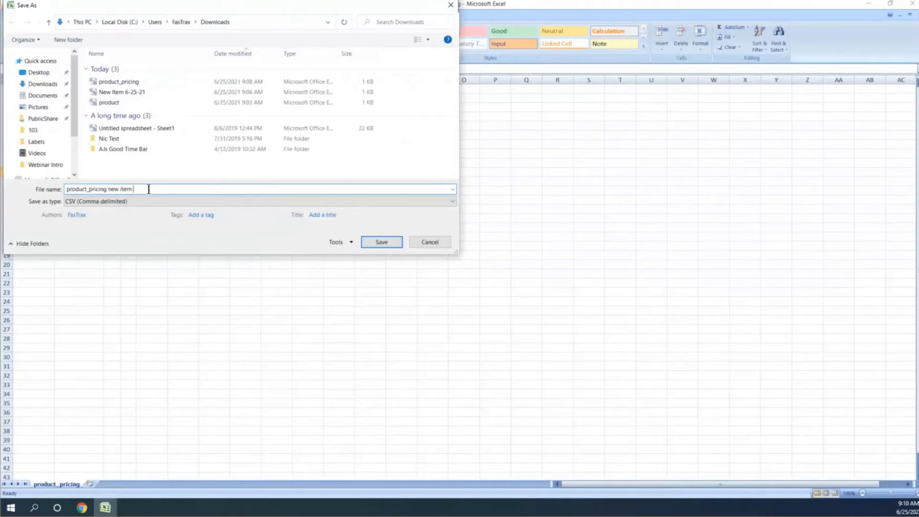
{"action": "type", "text": "6-25-19"}
{"action": "key", "text": "BackSpace"}
{"action": "key", "text": "BackSpace"}
{"action": "type", "text": "21"}
{"action": "left_click", "coordinate": [381, 241]}
{"action": "left_click", "coordinate": [426, 485]}
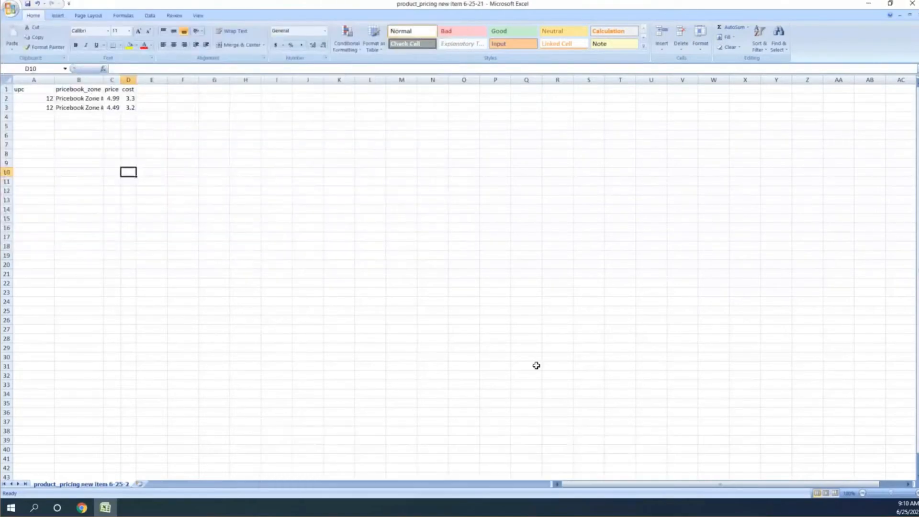
{"action": "left_click", "coordinate": [910, 5]}
{"action": "left_click", "coordinate": [465, 482]}
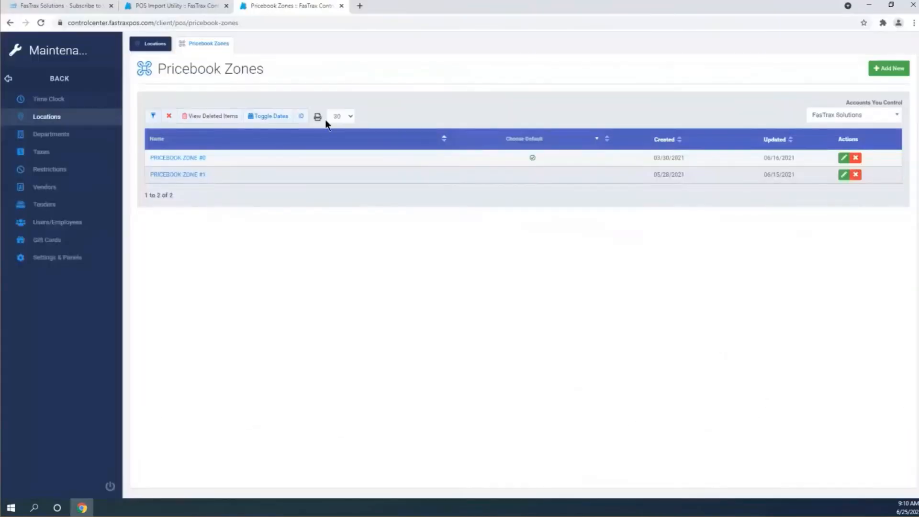
Attach "product_pricing new item 6-25-21" in the POS Import Utility and run the Product Pricing import.
{"action": "left_click", "coordinate": [177, 6]}
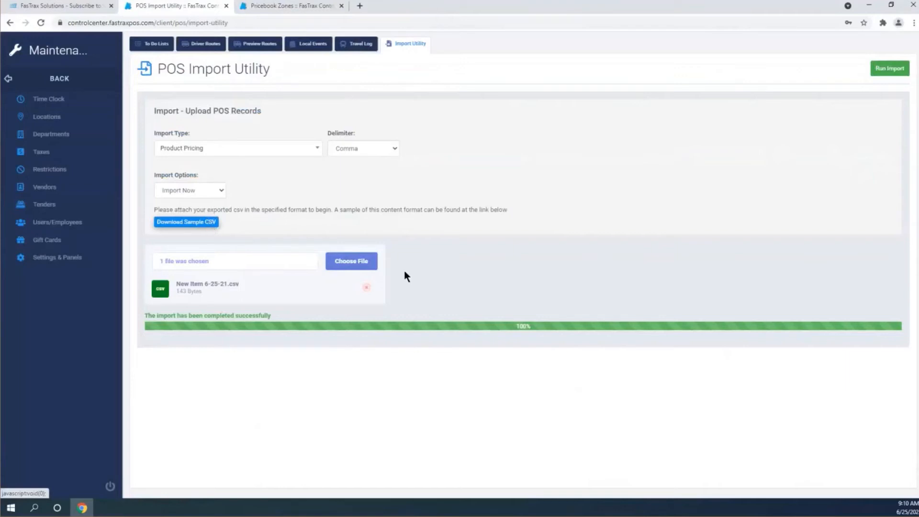
{"action": "left_click", "coordinate": [350, 265]}
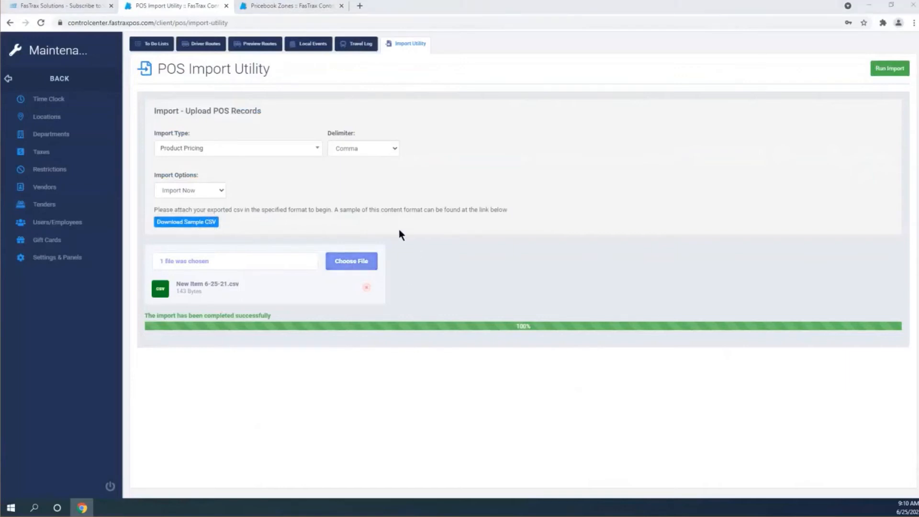
{"action": "left_click", "coordinate": [145, 82]}
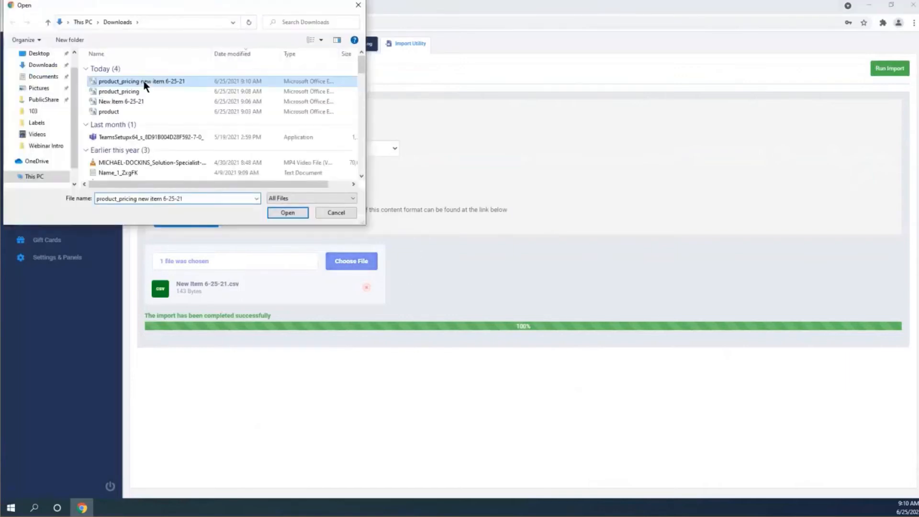
{"action": "left_click", "coordinate": [289, 214]}
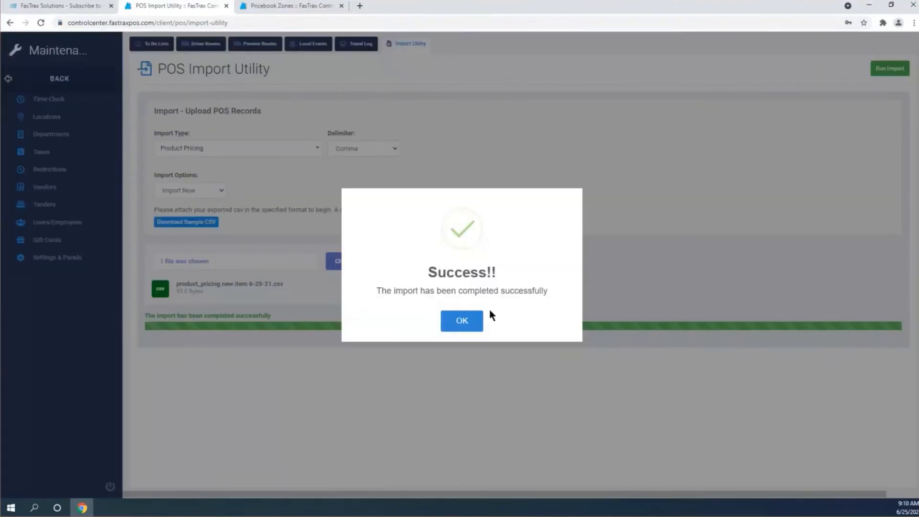
{"action": "left_click", "coordinate": [477, 320]}
Open the new test item from the Pricebook's Products list to check its price and cost in each zone.
{"action": "left_click", "coordinate": [303, 6]}
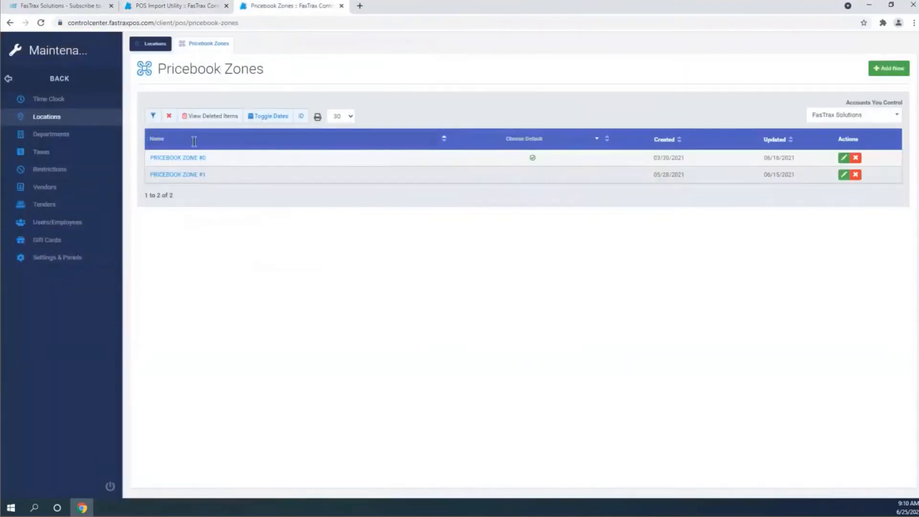
{"action": "left_click", "coordinate": [39, 86]}
{"action": "left_click", "coordinate": [53, 124]}
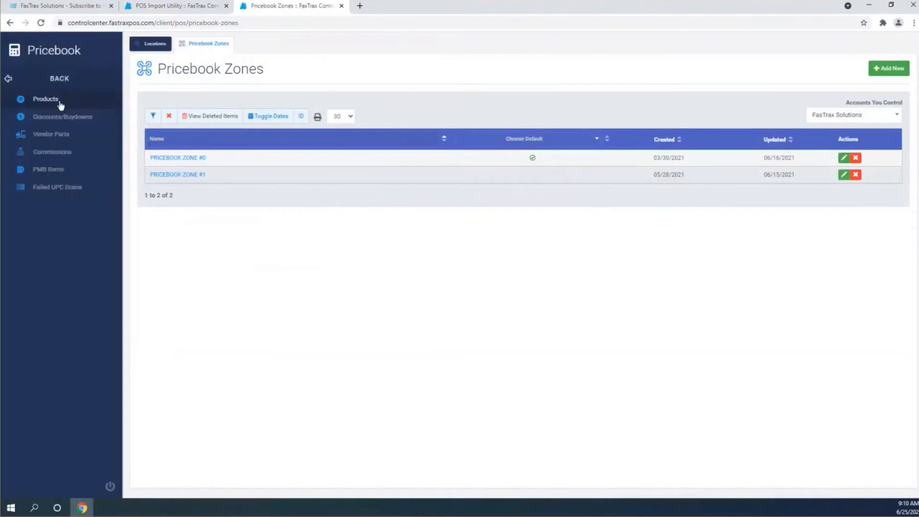
{"action": "left_click", "coordinate": [53, 99]}
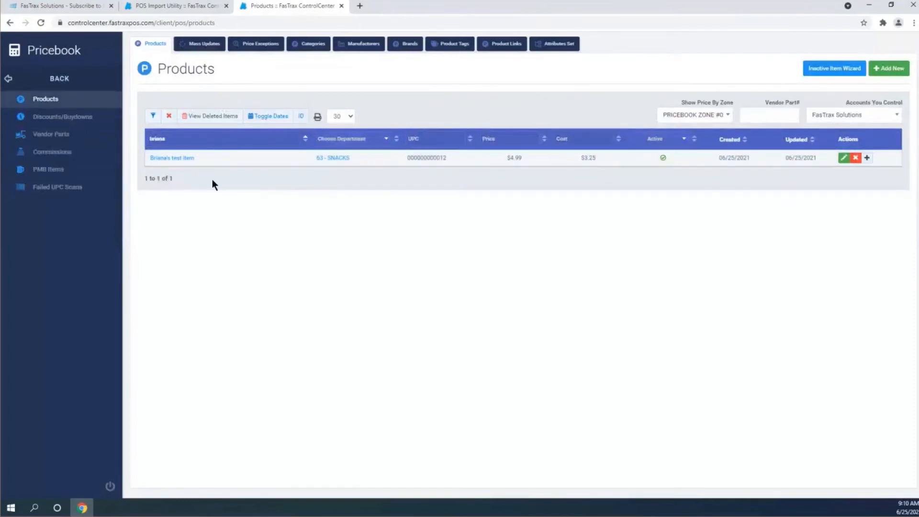
{"action": "left_click", "coordinate": [192, 162]}
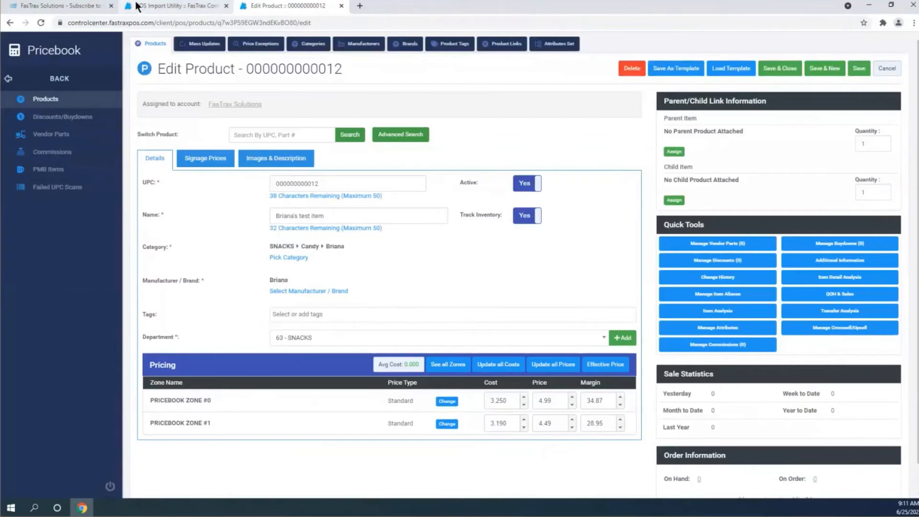
Return to the POS Import Utility and change the import type to Vendor.
{"action": "left_click", "coordinate": [177, 6]}
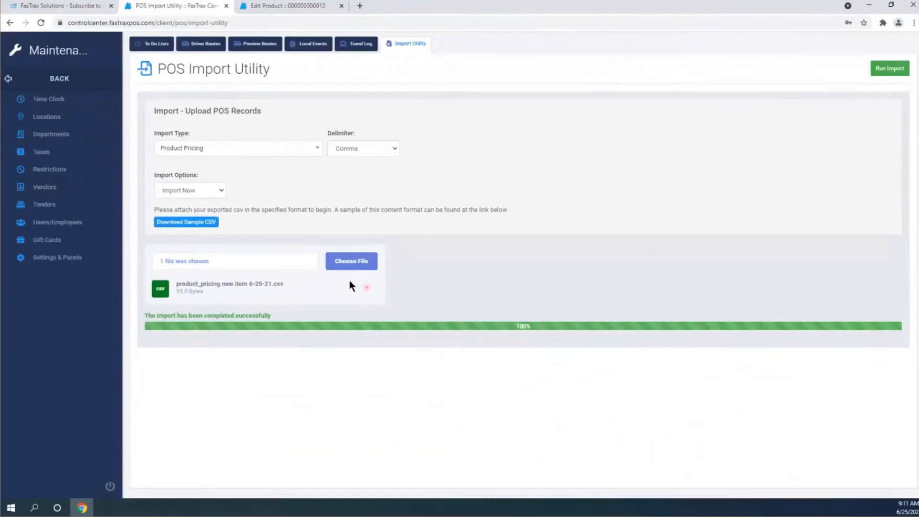
{"action": "left_click", "coordinate": [278, 150]}
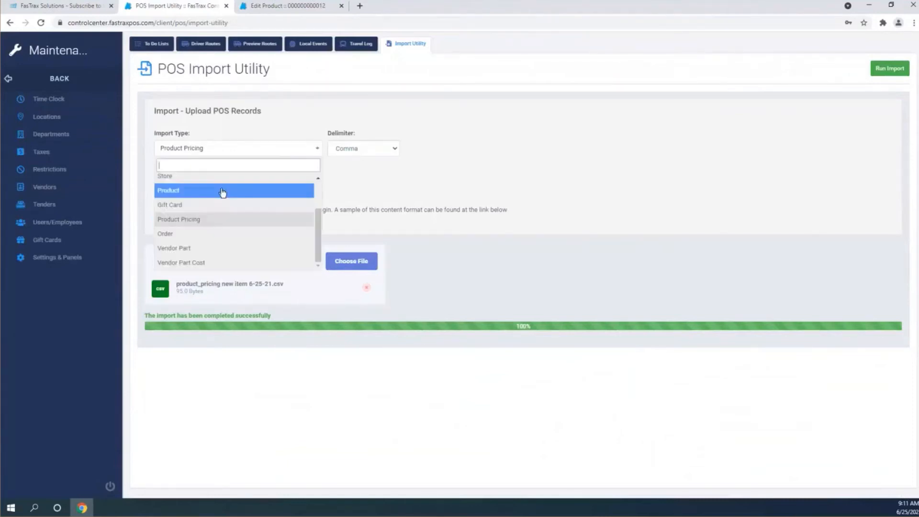
{"action": "scroll", "coordinate": [200, 225], "scroll_direction": "up", "scroll_amount": 1}
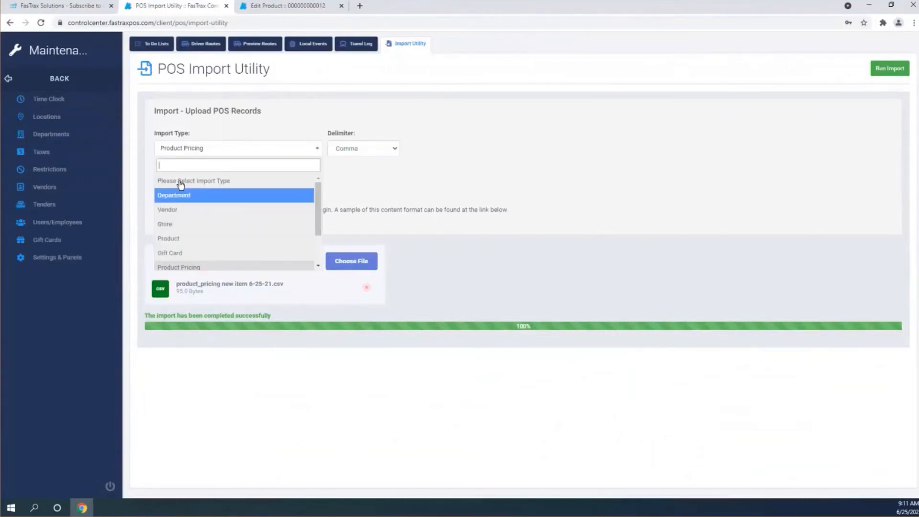
{"action": "left_click", "coordinate": [190, 213]}
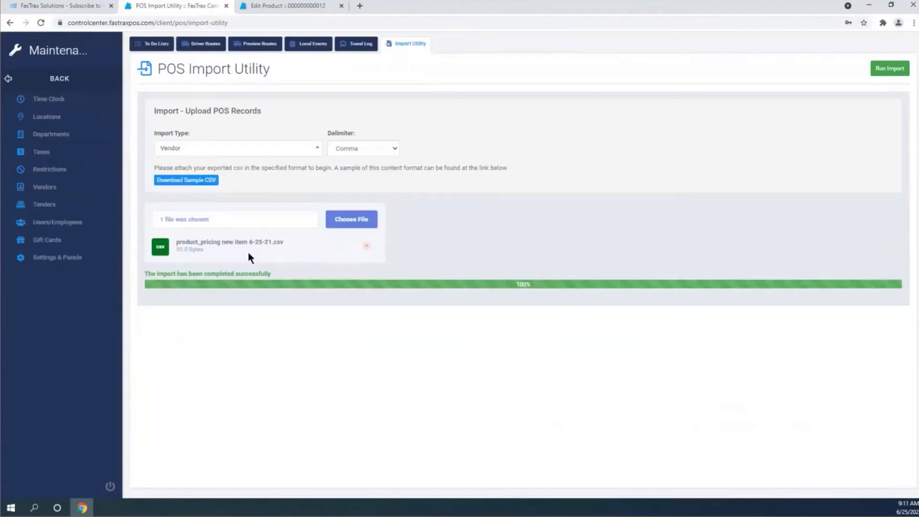
Demonstrate the Comma and Pipe delimiter choices and leave the delimiter set to Pipe.
{"action": "left_click", "coordinate": [371, 150]}
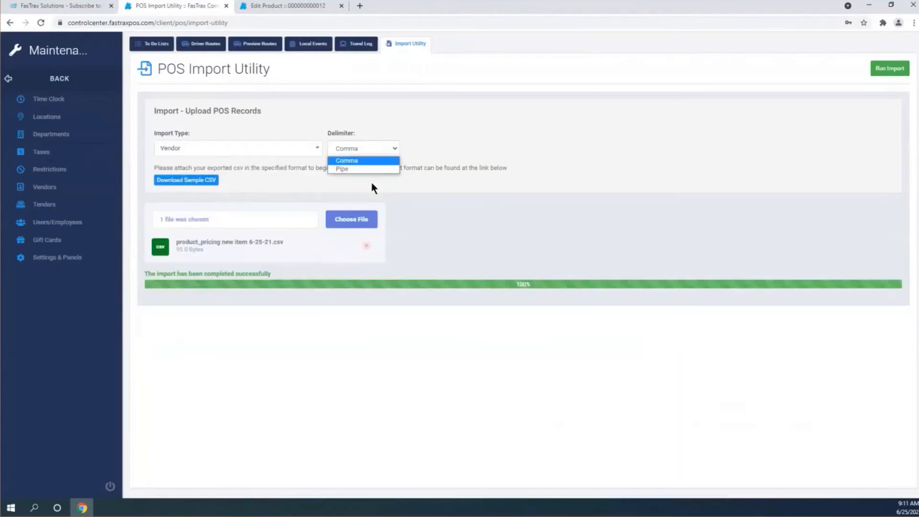
{"action": "left_click", "coordinate": [364, 170]}
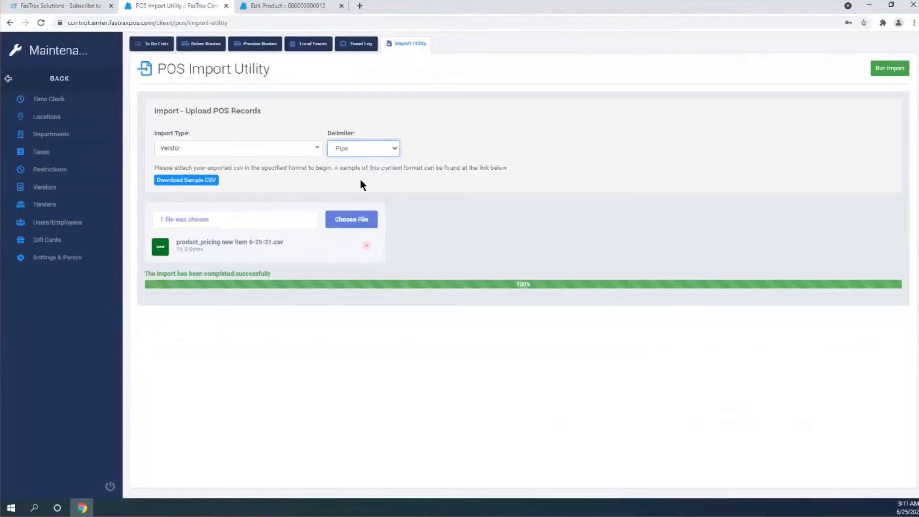
{"action": "left_click", "coordinate": [357, 150]}
{"action": "left_click", "coordinate": [361, 162]}
{"action": "left_click", "coordinate": [371, 148]}
{"action": "left_click", "coordinate": [382, 169]}
{"action": "left_click", "coordinate": [359, 154]}
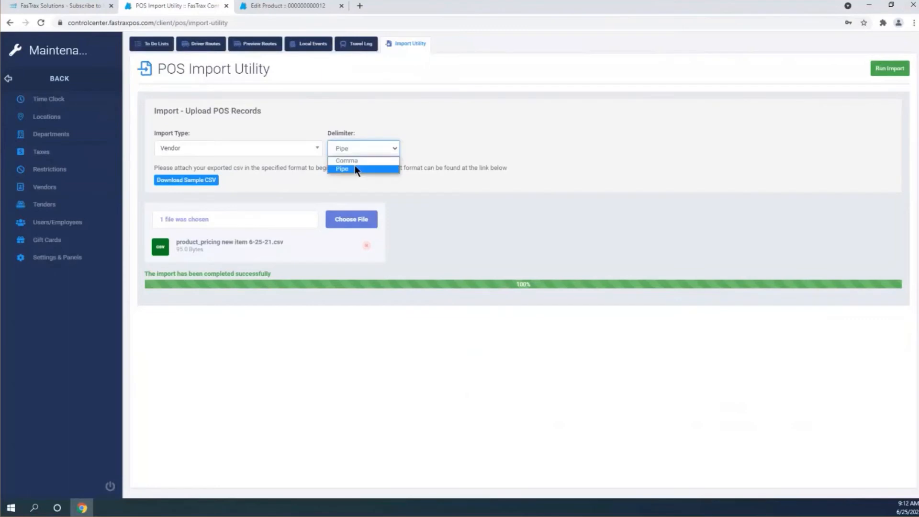
{"action": "left_click", "coordinate": [354, 165]}
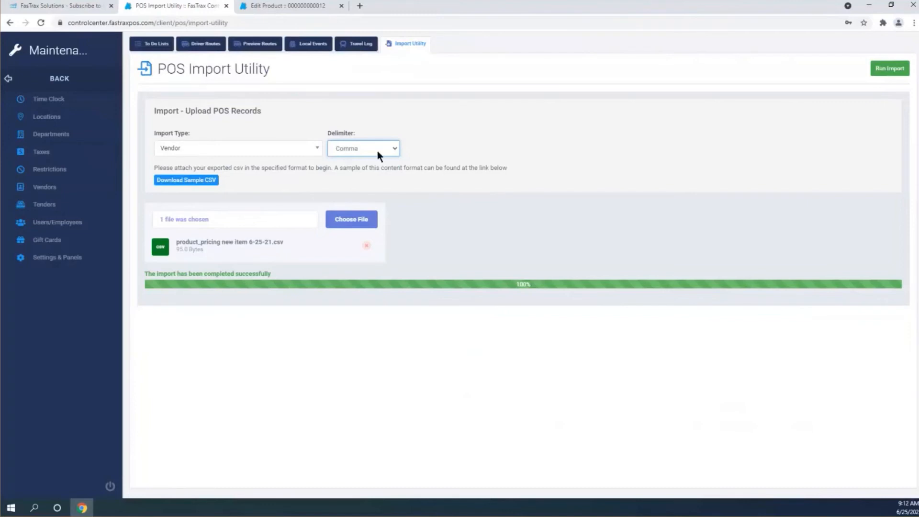
{"action": "left_click", "coordinate": [357, 169]}
Download the sample Vendor CSV and view it in Excel with all columns autofitted to their contents.
{"action": "left_click", "coordinate": [187, 182]}
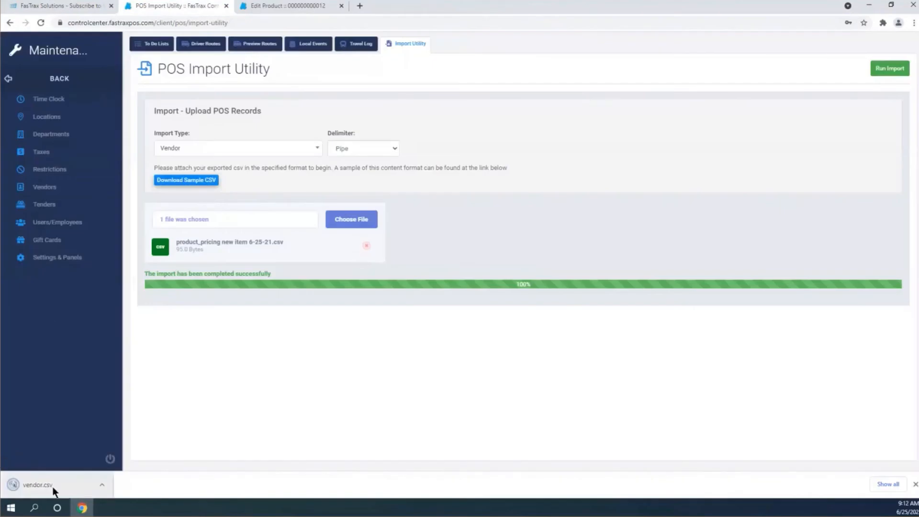
{"action": "left_click", "coordinate": [53, 487]}
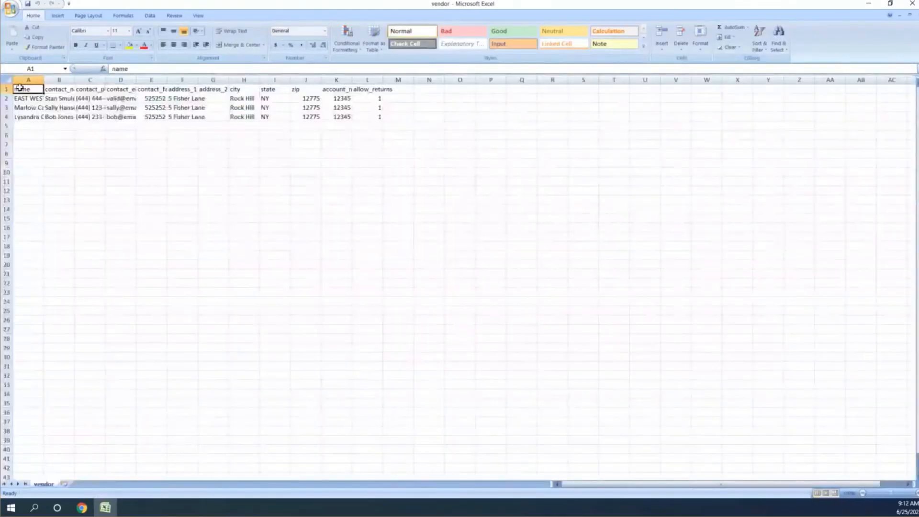
{"action": "left_click", "coordinate": [6, 80]}
{"action": "double_click", "coordinate": [42, 79]}
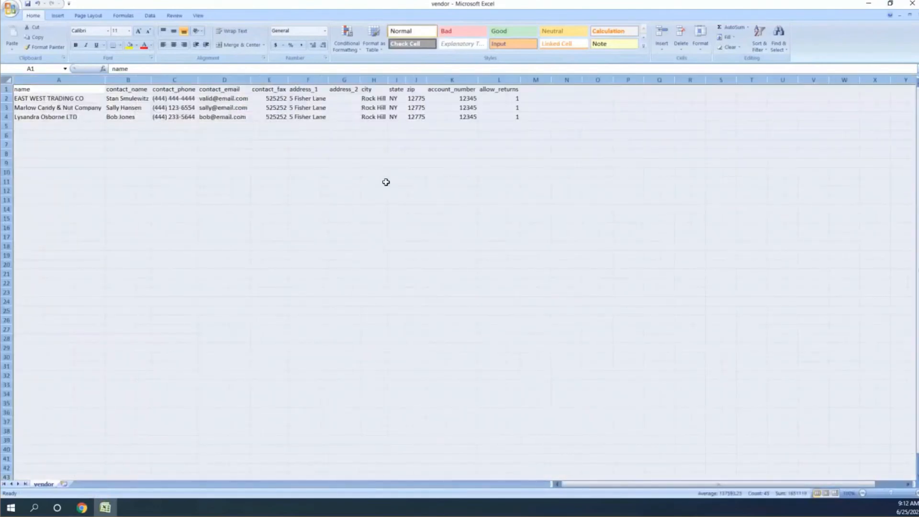
{"action": "left_click", "coordinate": [868, 6]}
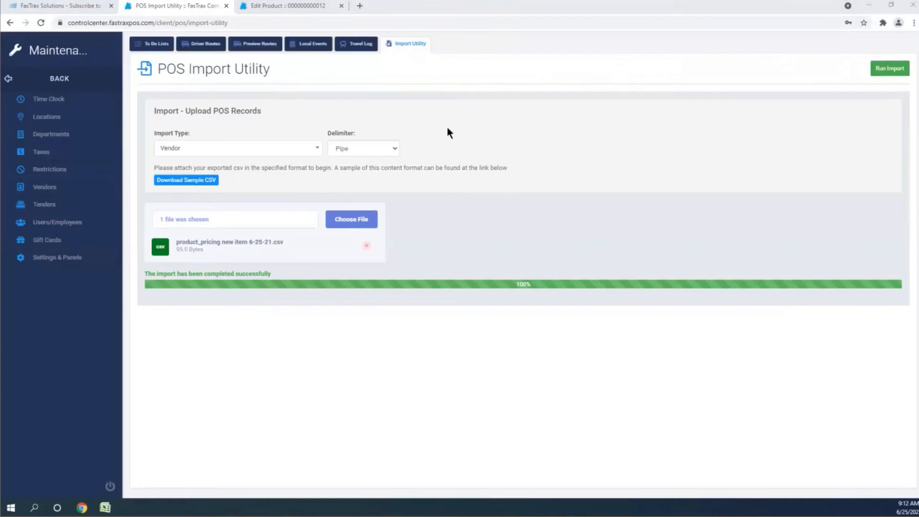
View the downloaded vendor CSV in Notepad++ to examine its delimiters, and minimize the Downloads folder.
{"action": "right_click", "coordinate": [334, 195]}
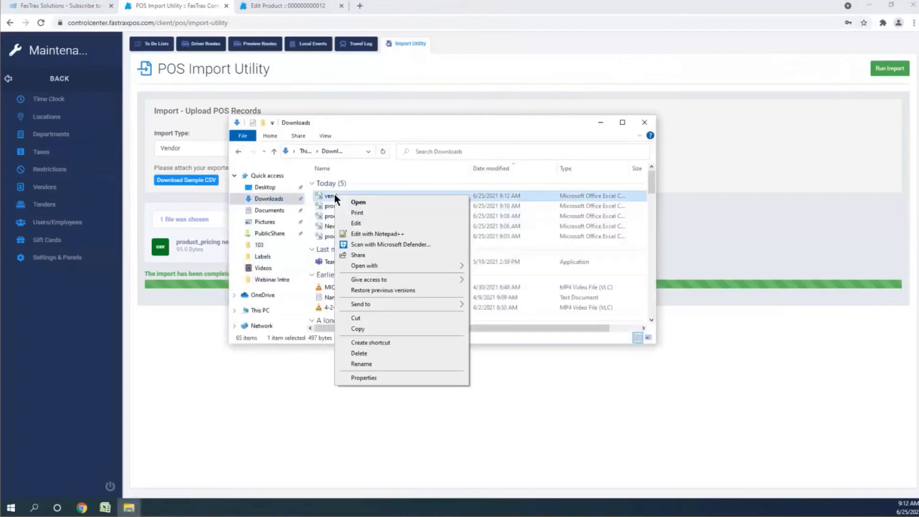
{"action": "left_click", "coordinate": [363, 231]}
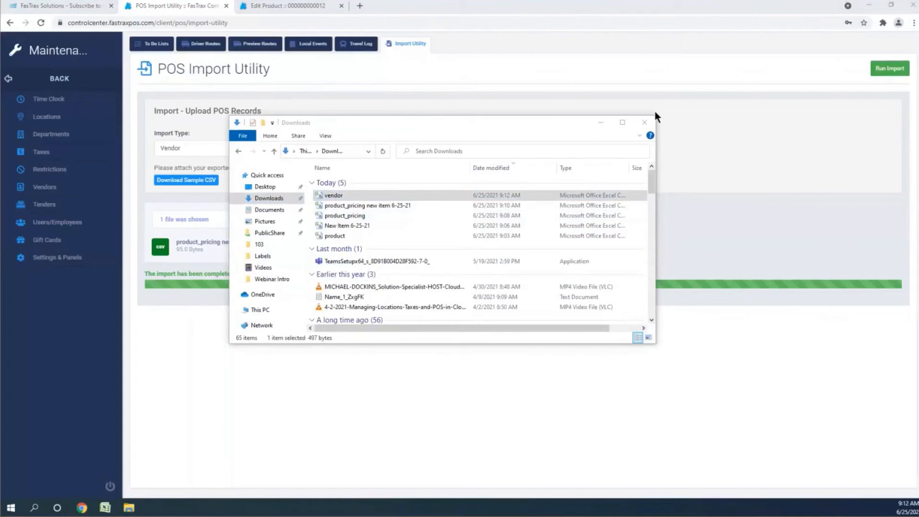
{"action": "left_click", "coordinate": [600, 122]}
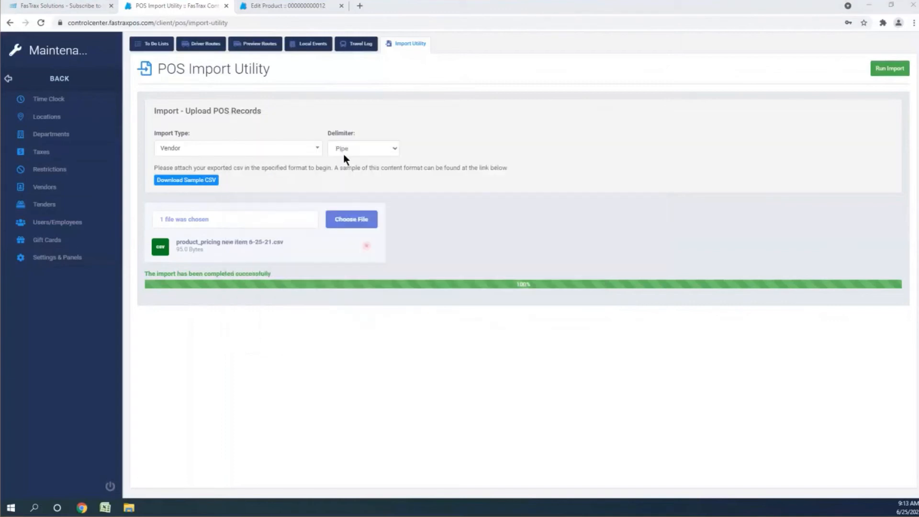
Change the import type to Product, download its sample CSV and show the file in its folder.
{"action": "left_click", "coordinate": [249, 148]}
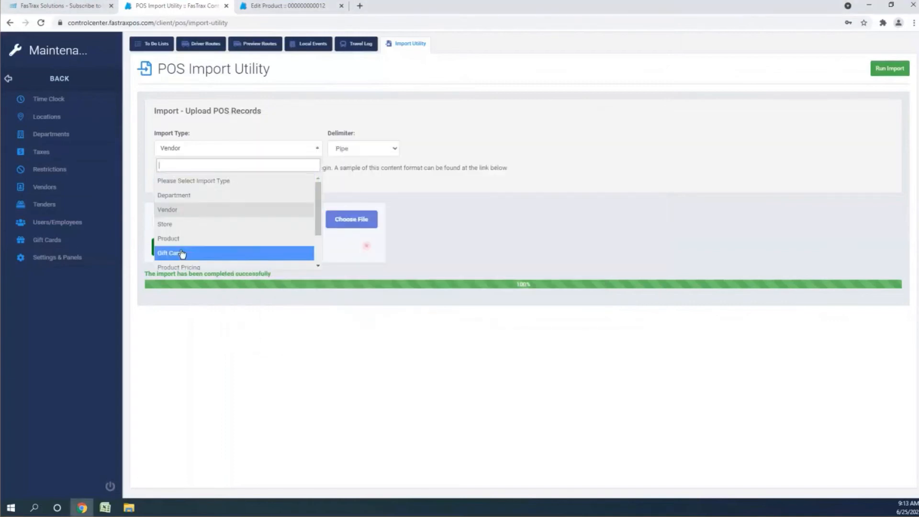
{"action": "left_click", "coordinate": [184, 237]}
{"action": "left_click", "coordinate": [210, 180]}
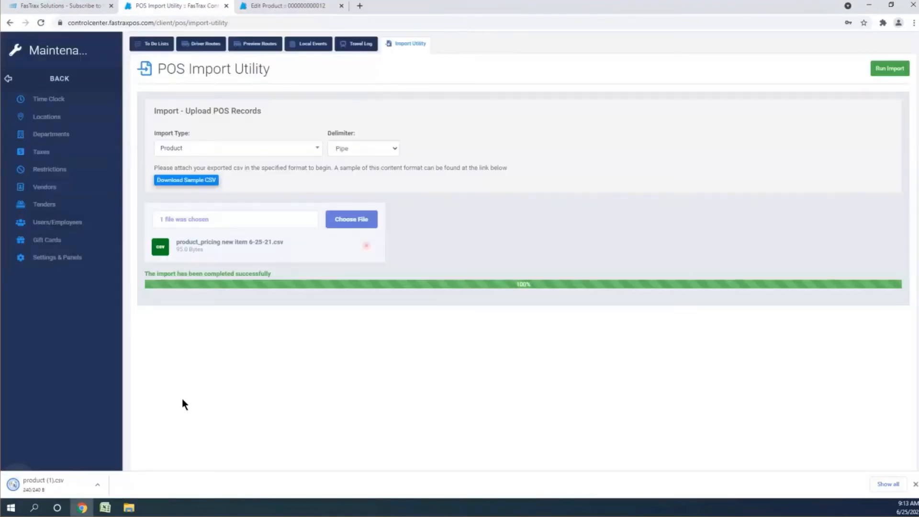
{"action": "left_click", "coordinate": [102, 484]}
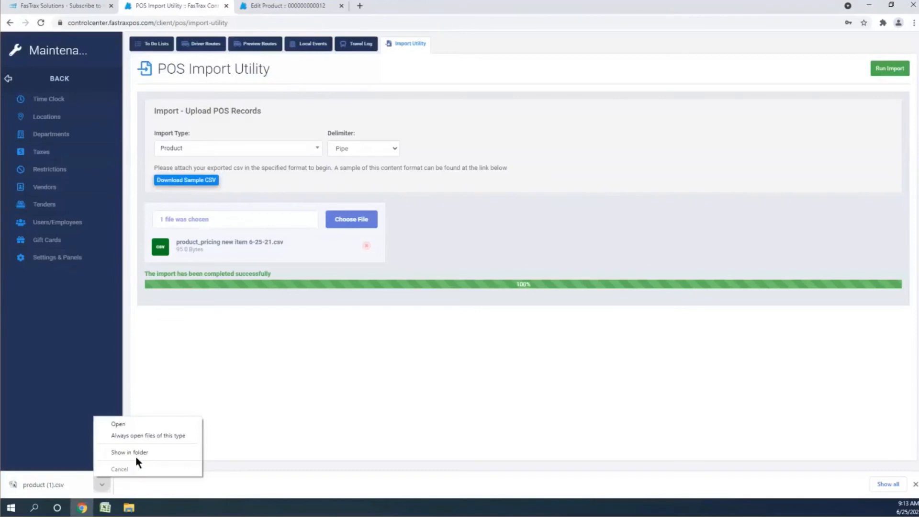
{"action": "left_click", "coordinate": [136, 454]}
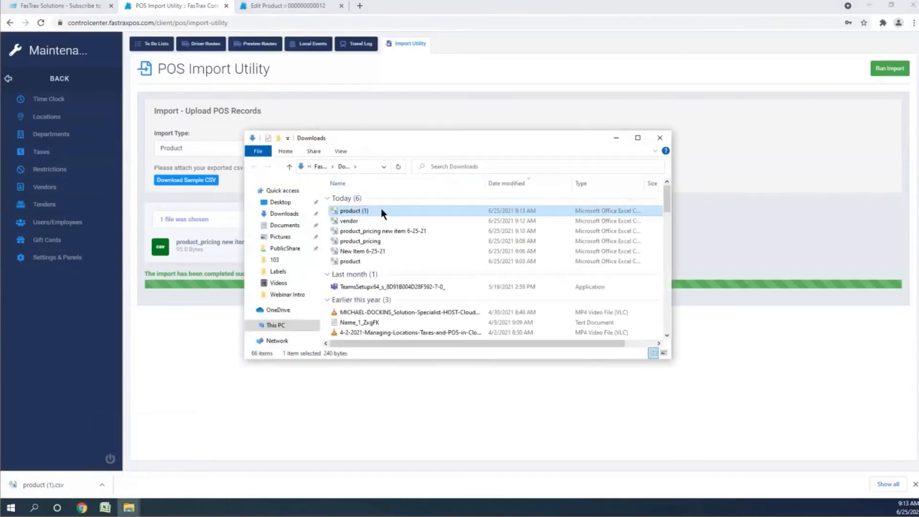
Open product (1).csv in Notepad++, demonstrate pipe delimiters in the Item B row, and close the editor and folder.
{"action": "right_click", "coordinate": [380, 209]}
{"action": "left_click", "coordinate": [418, 248]}
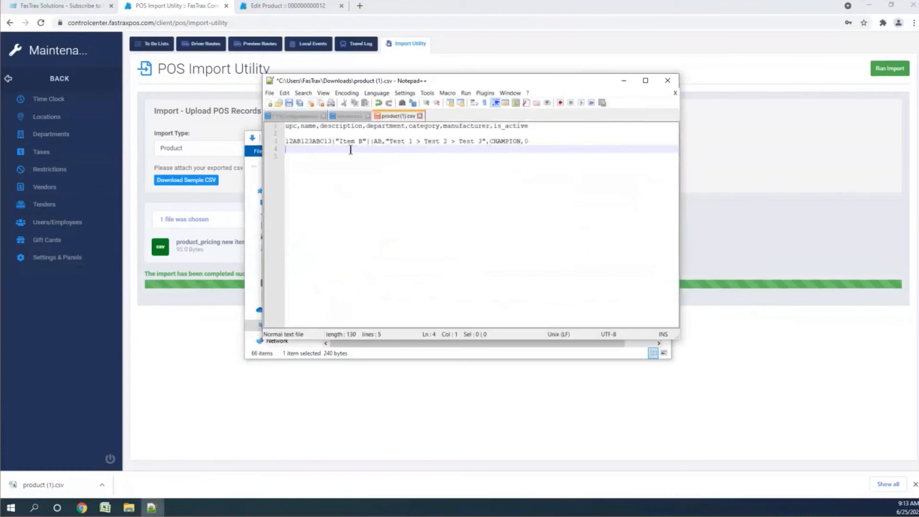
{"action": "left_click", "coordinate": [337, 141]}
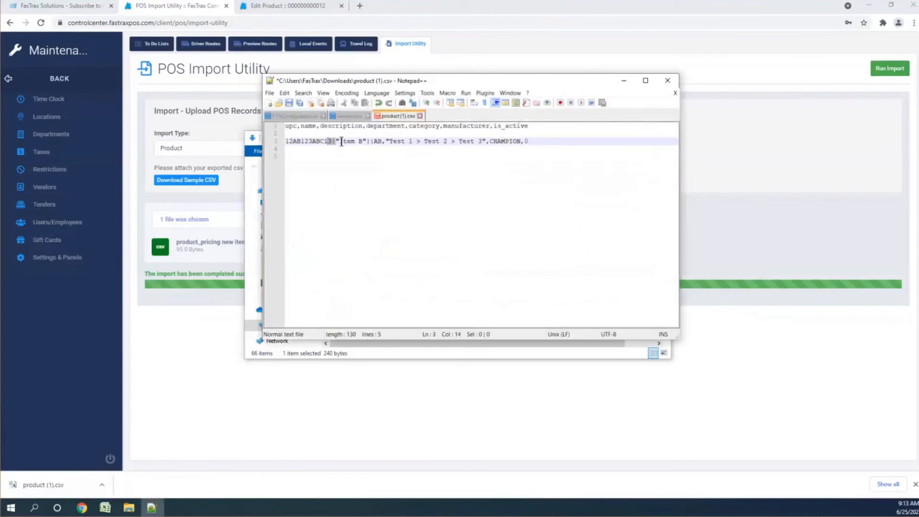
{"action": "left_click_drag", "start_coordinate": [341, 141], "coordinate": [373, 143]}
{"action": "left_click", "coordinate": [660, 81]}
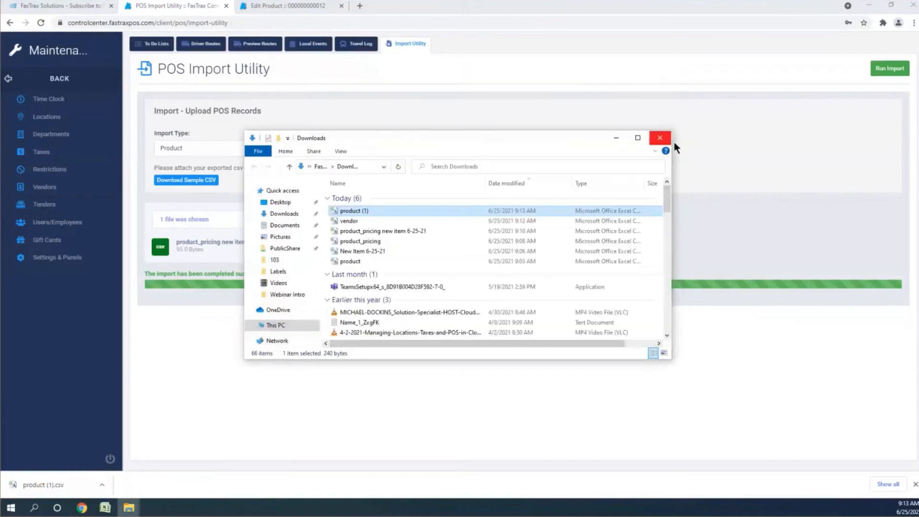
{"action": "left_click", "coordinate": [670, 139]}
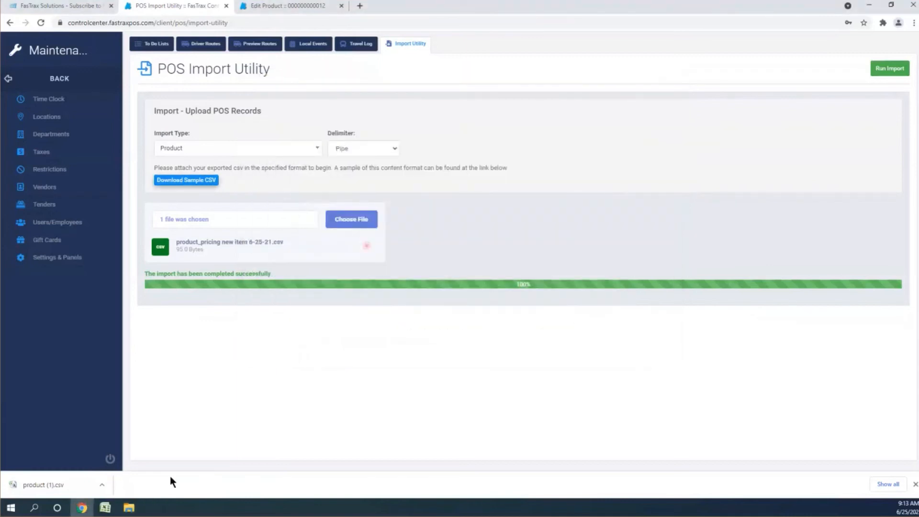
Switch the import type between Store and Vendor, leaving it set to Store.
{"action": "left_click", "coordinate": [229, 149]}
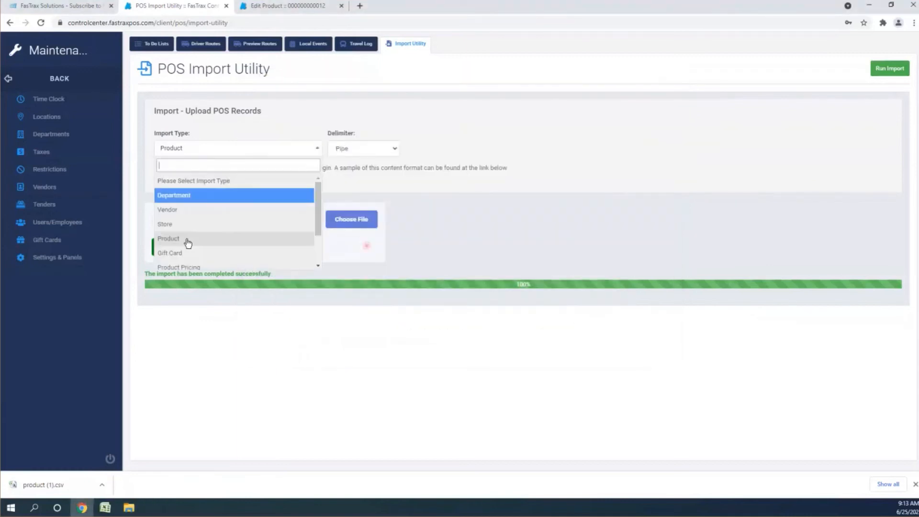
{"action": "left_click", "coordinate": [186, 223]}
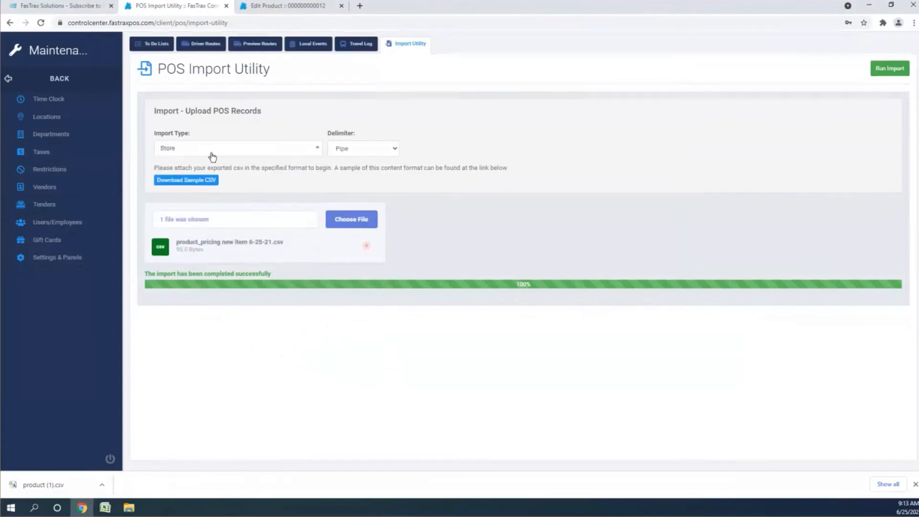
{"action": "left_click", "coordinate": [211, 149]}
{"action": "left_click", "coordinate": [174, 210]}
{"action": "left_click", "coordinate": [232, 148]}
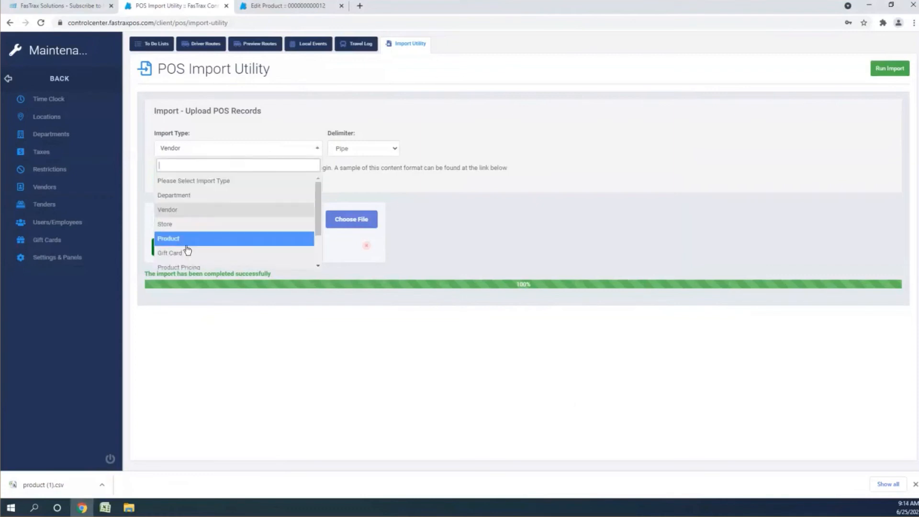
{"action": "left_click", "coordinate": [167, 224]}
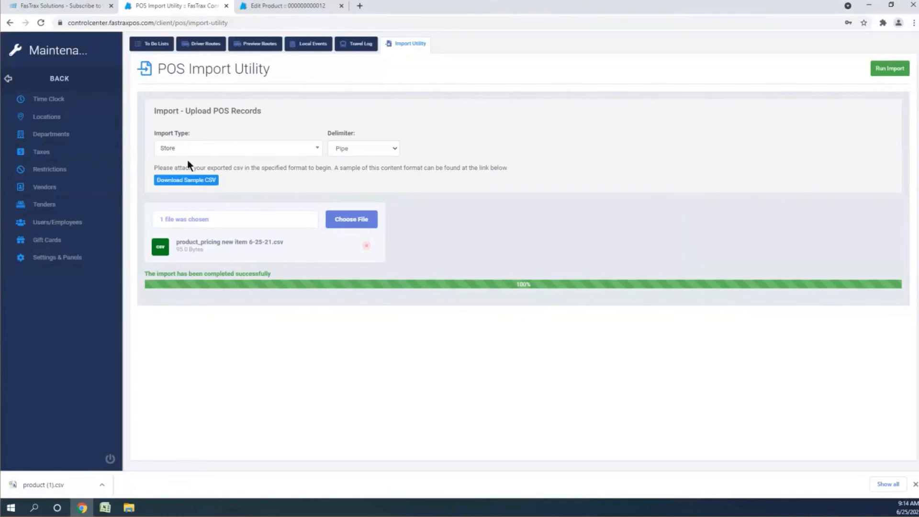
Download the sample Store CSV and examine its widened account_number, omit_offline_report and hide_from_customer columns in Excel.
{"action": "left_click", "coordinate": [205, 181]}
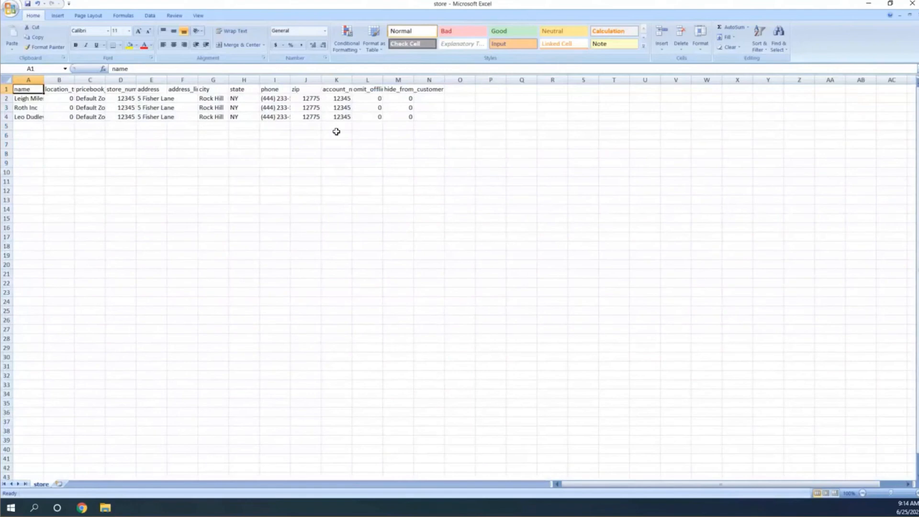
{"action": "left_click_drag", "start_coordinate": [338, 98], "coordinate": [340, 116]}
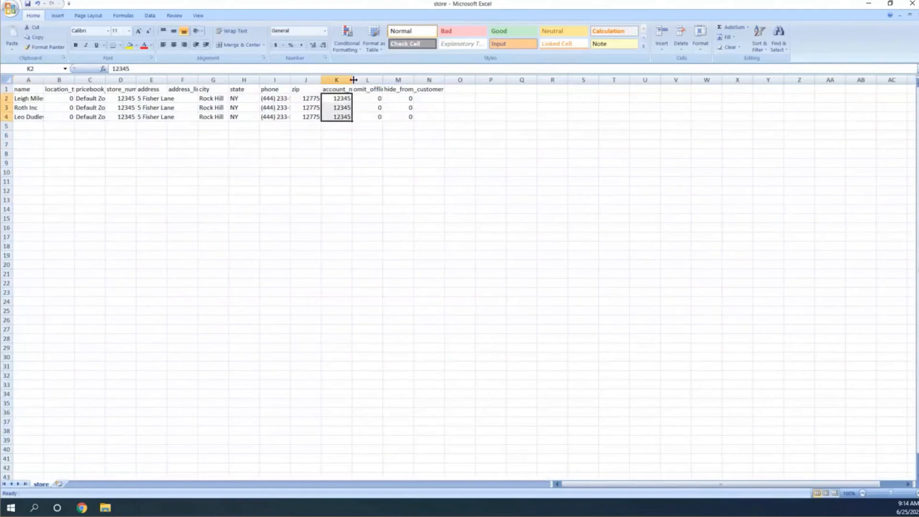
{"action": "left_click_drag", "start_coordinate": [352, 79], "coordinate": [521, 80]}
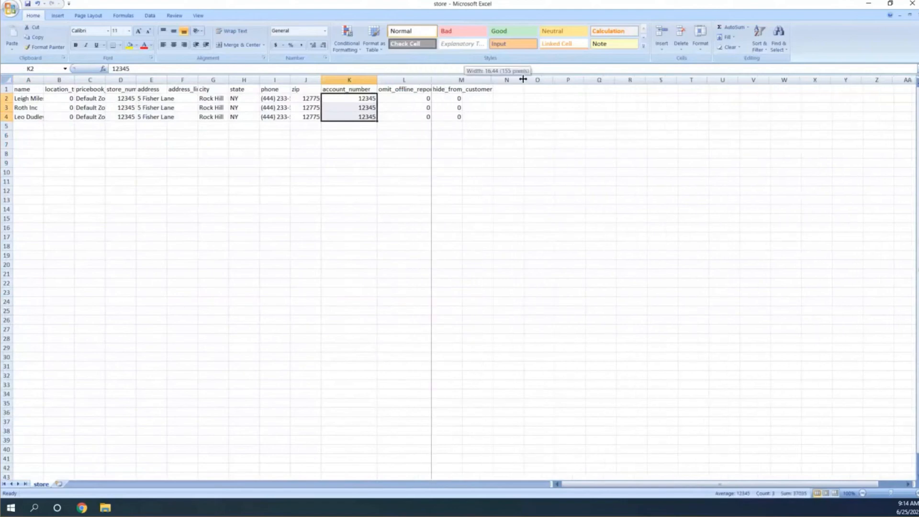
{"action": "left_click_drag", "start_coordinate": [431, 79], "coordinate": [410, 117]}
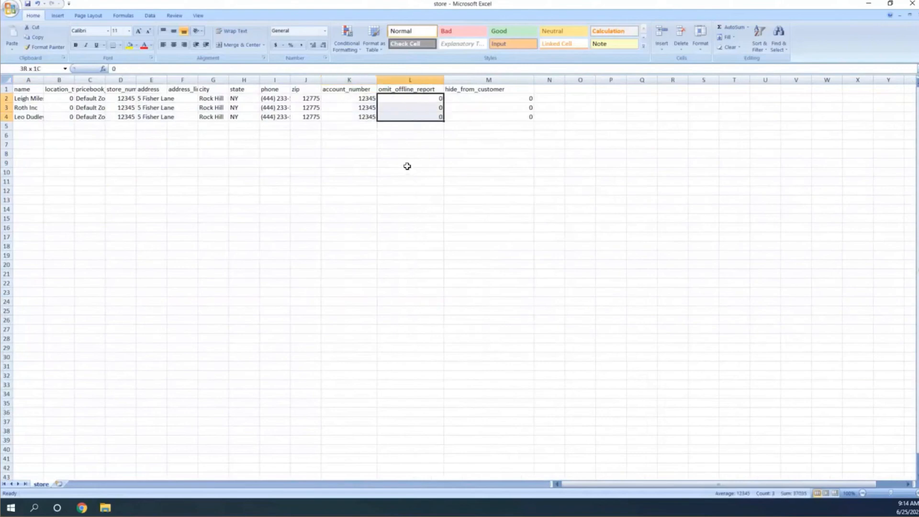
{"action": "left_click_drag", "start_coordinate": [473, 98], "coordinate": [461, 127]}
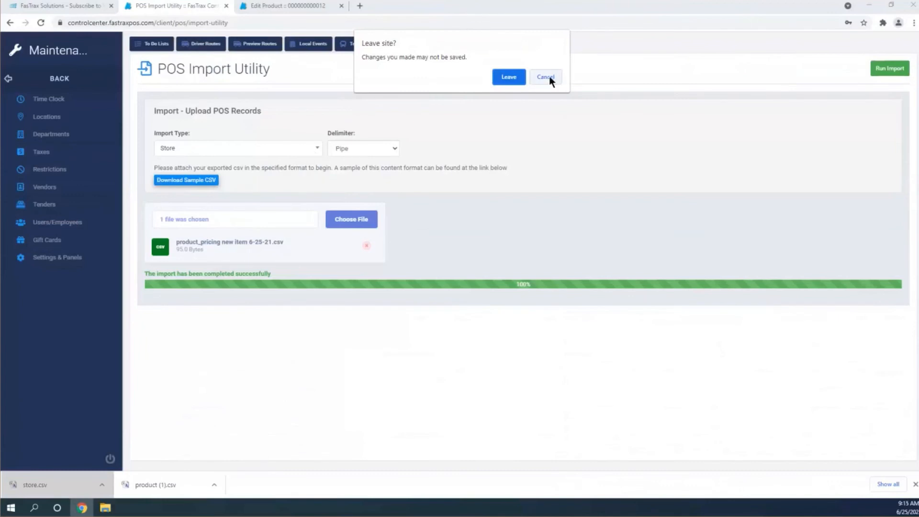
{"action": "left_click", "coordinate": [545, 77]}
Review the Gift Card and Vendor Part import types, including the Pricebook Zone choices for Vendor Part.
{"action": "left_click", "coordinate": [314, 148]}
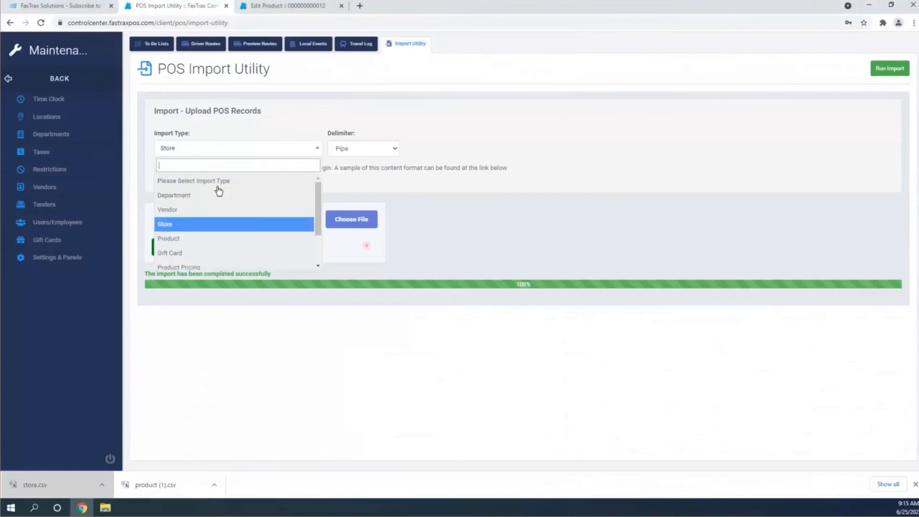
{"action": "left_click", "coordinate": [194, 258]}
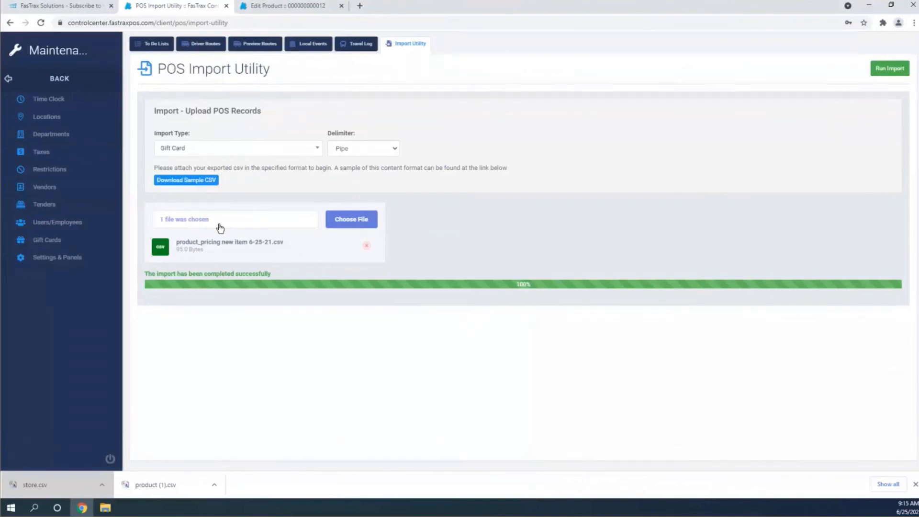
{"action": "left_click", "coordinate": [234, 150]}
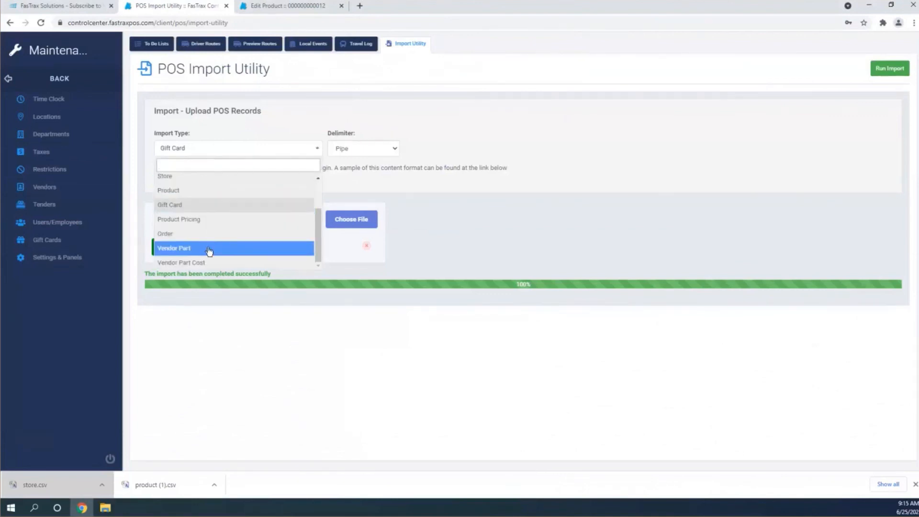
{"action": "left_click", "coordinate": [204, 248]}
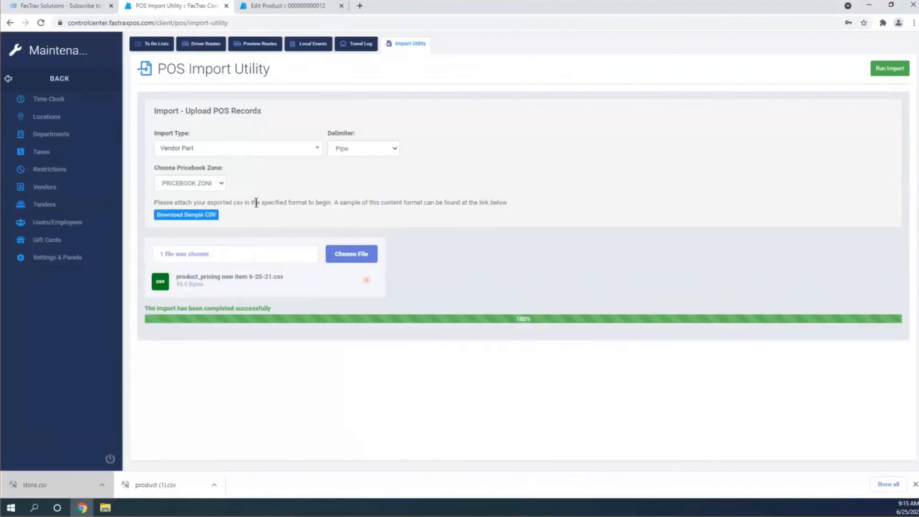
{"action": "left_click", "coordinate": [222, 185]}
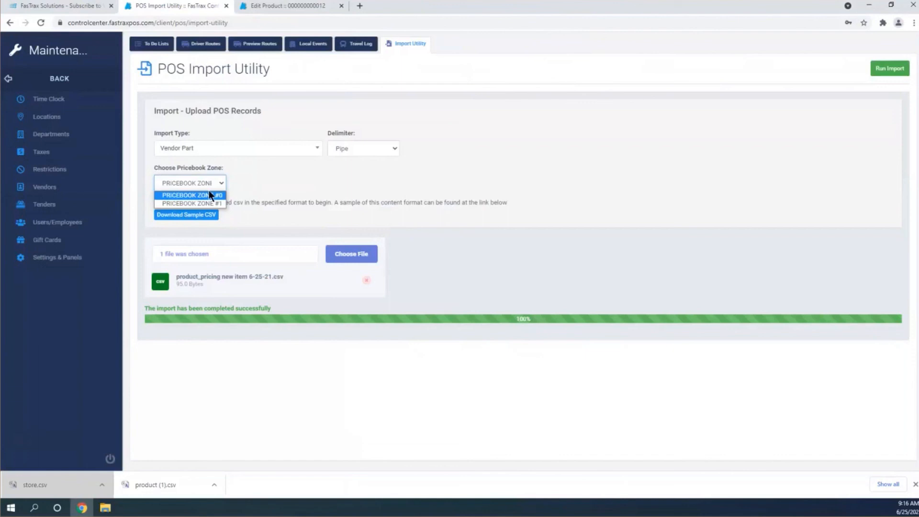
Change the import type to Vendor Part Cost and set Apply To Product Cost to Yes.
{"action": "left_click", "coordinate": [244, 149]}
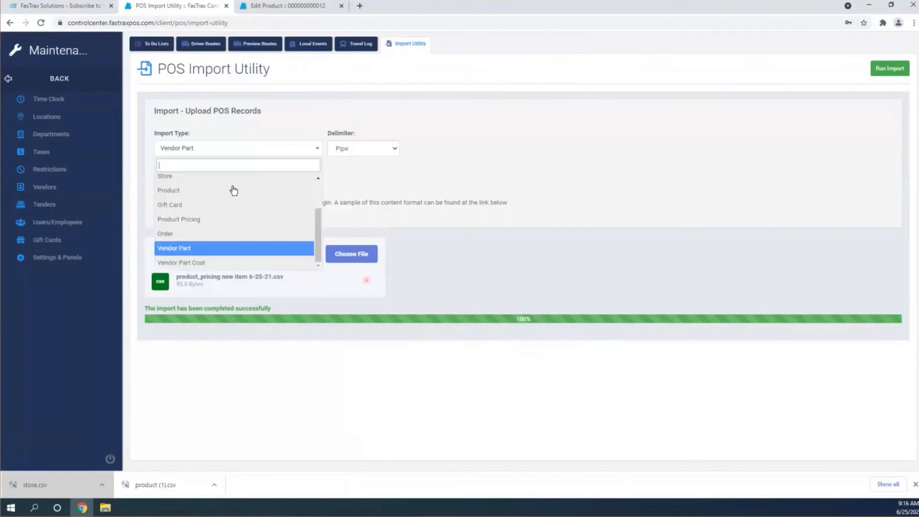
{"action": "left_click", "coordinate": [205, 262]}
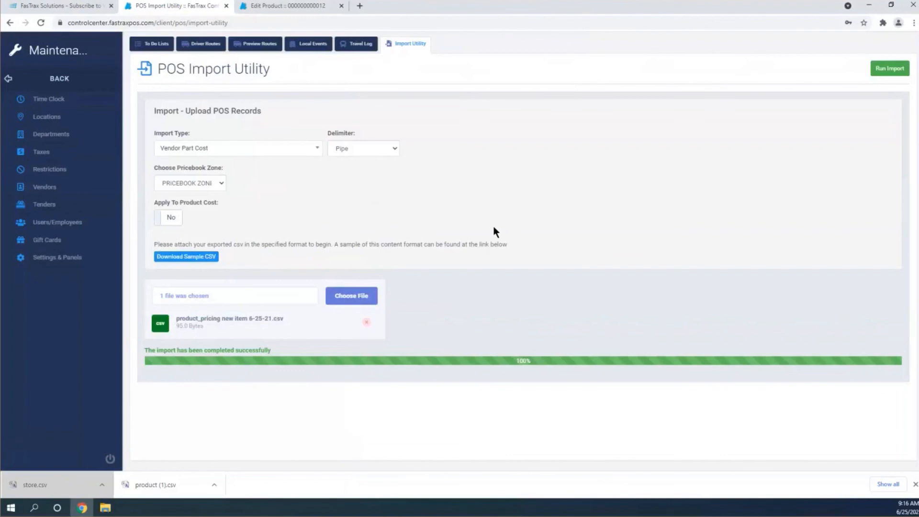
{"action": "left_click", "coordinate": [170, 219]}
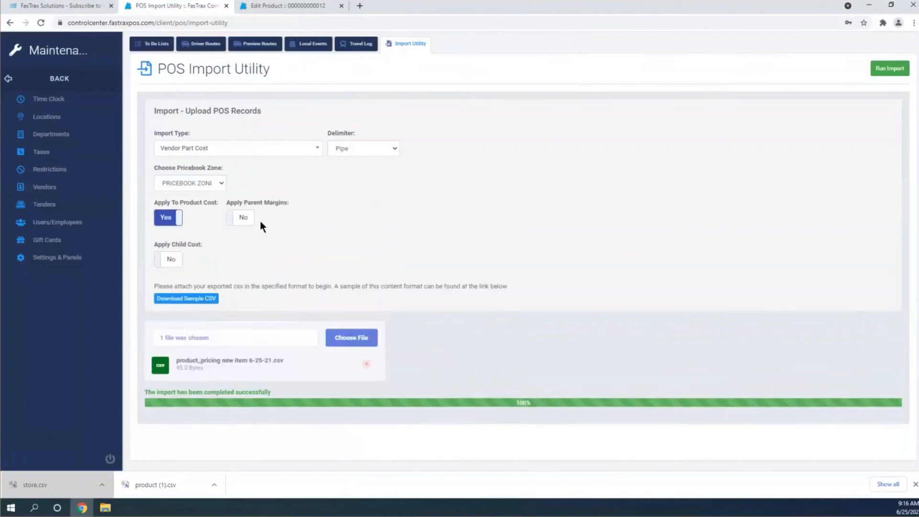